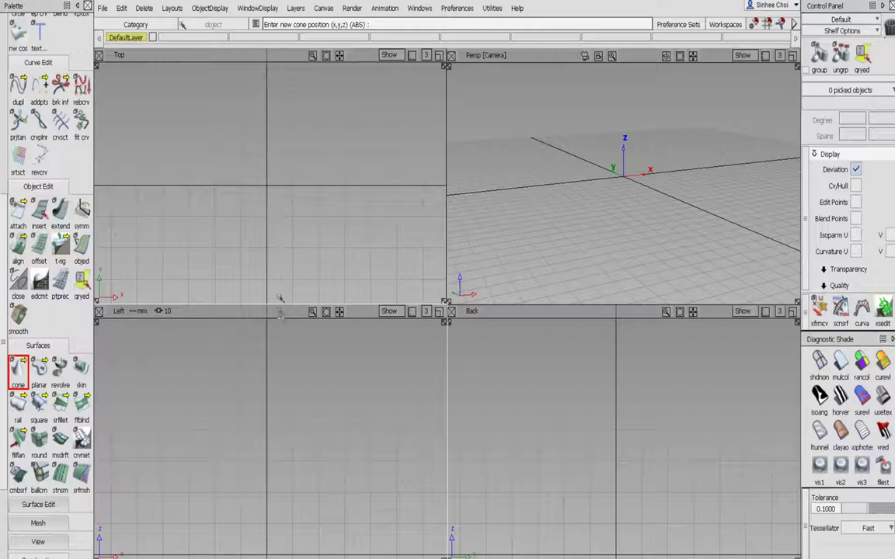
Step: Place a cone at the origin and turn on model display in the Left, Back and Persp views
{"action": "left_click", "coordinate": [272, 199]}
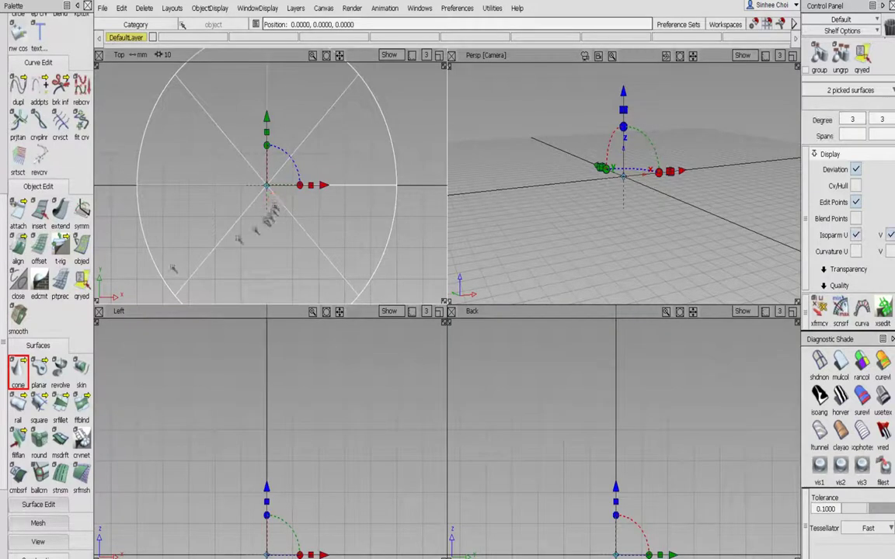
{"action": "left_click", "coordinate": [386, 311]}
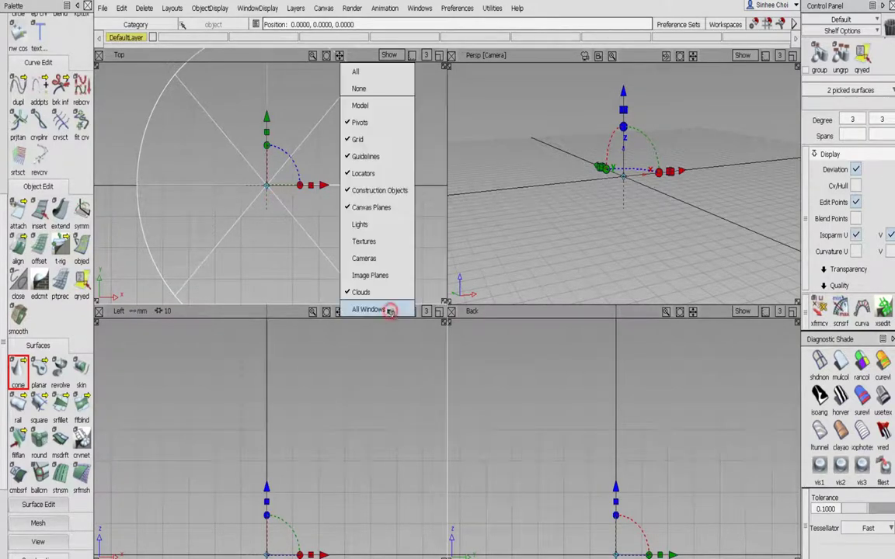
{"action": "left_click", "coordinate": [380, 109]}
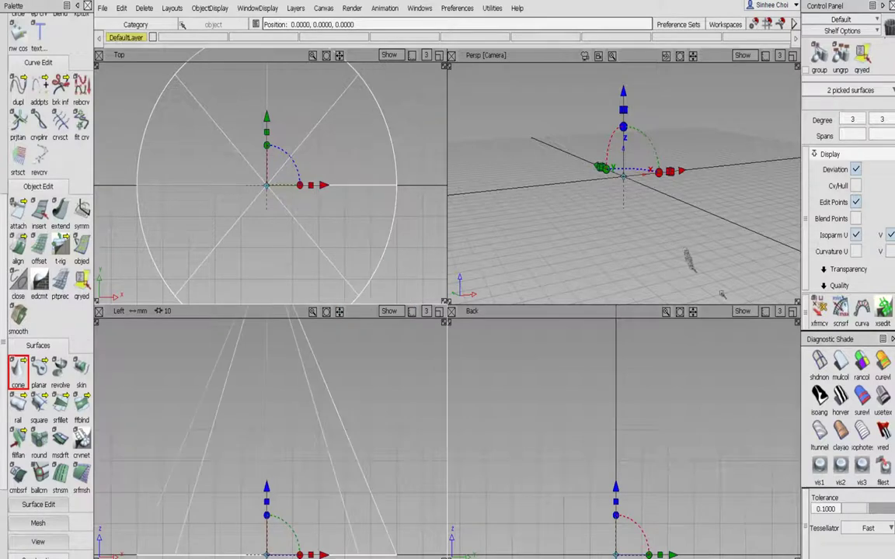
{"action": "left_click", "coordinate": [744, 310]}
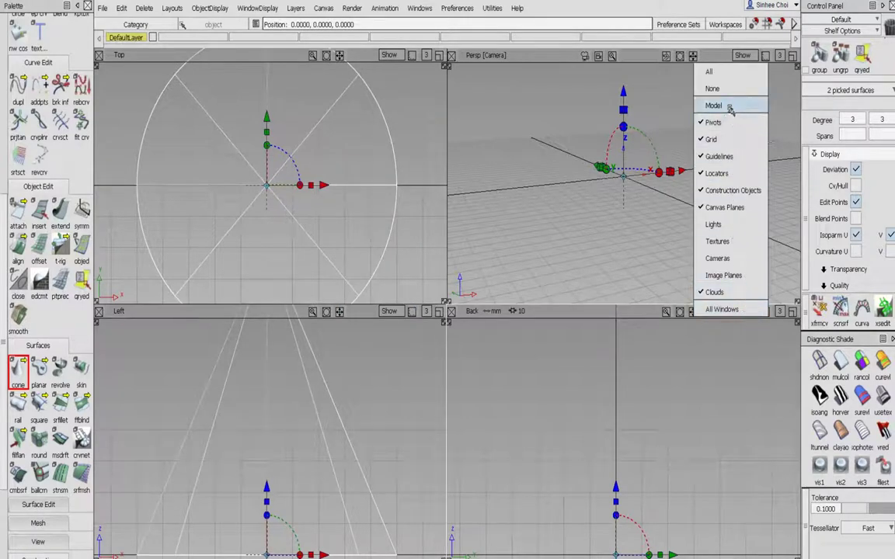
{"action": "left_click", "coordinate": [733, 107]}
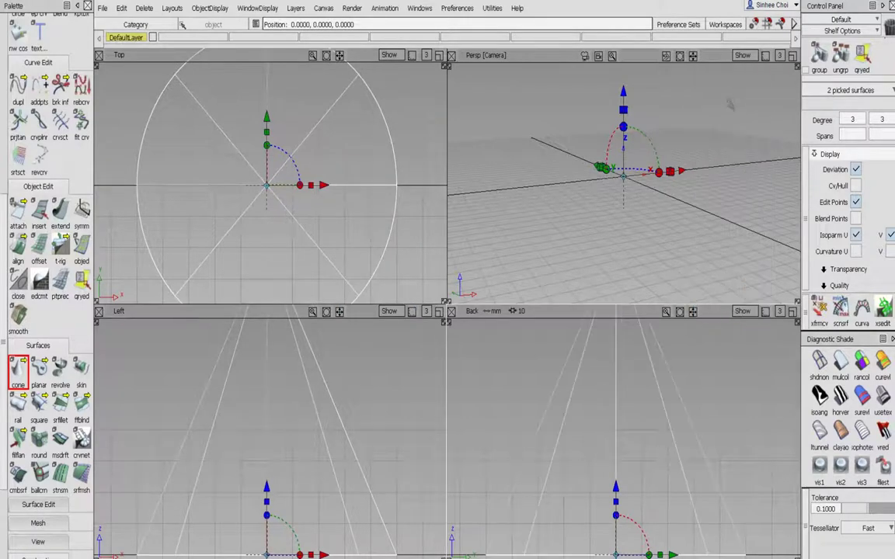
{"action": "left_click", "coordinate": [744, 55]}
{"action": "left_click", "coordinate": [730, 104]}
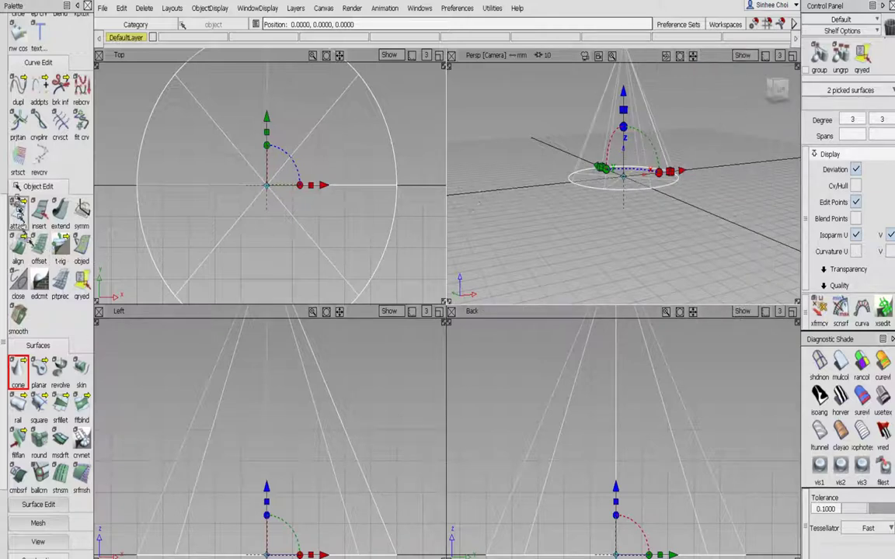
Step: Rotate the cone upside down so its apex points downward, and move it up along Z above the ground grid
{"action": "scroll", "coordinate": [5, 156], "scroll_direction": "up", "scroll_amount": 5}
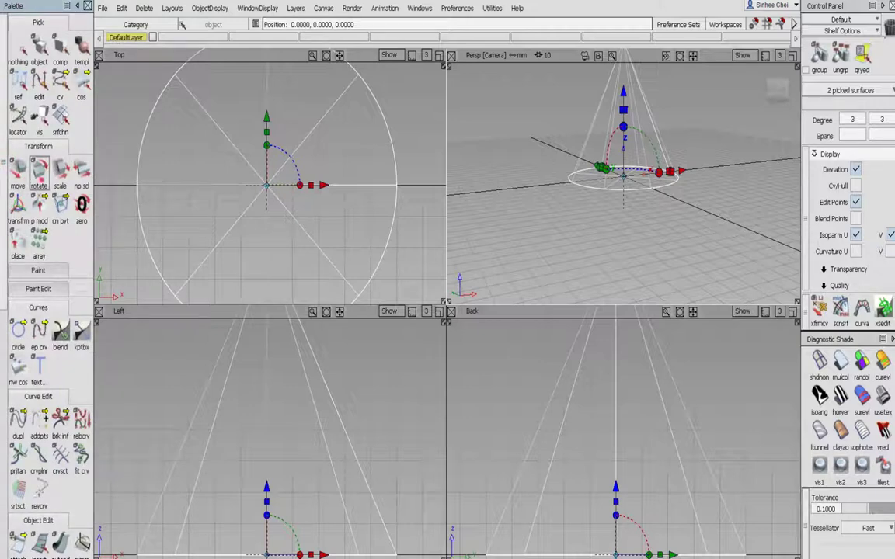
{"action": "left_click", "coordinate": [39, 171]}
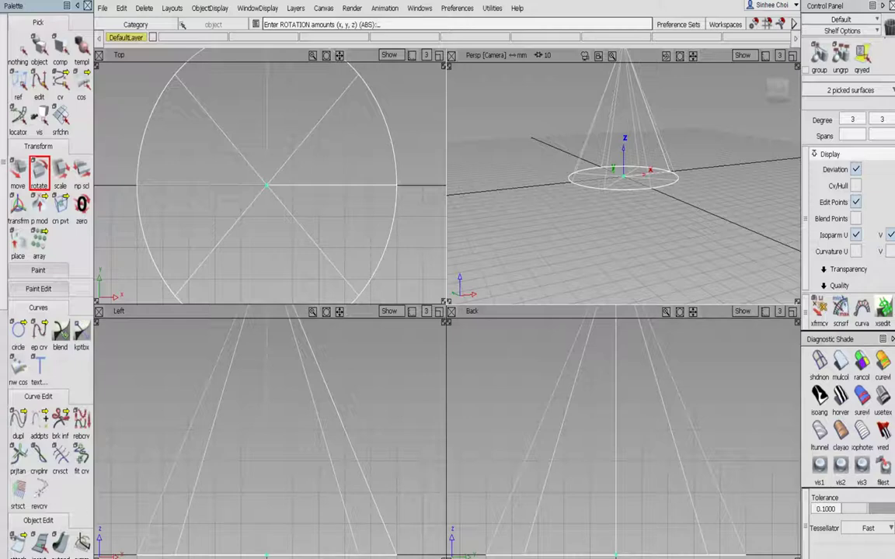
{"action": "key", "text": "Return"}
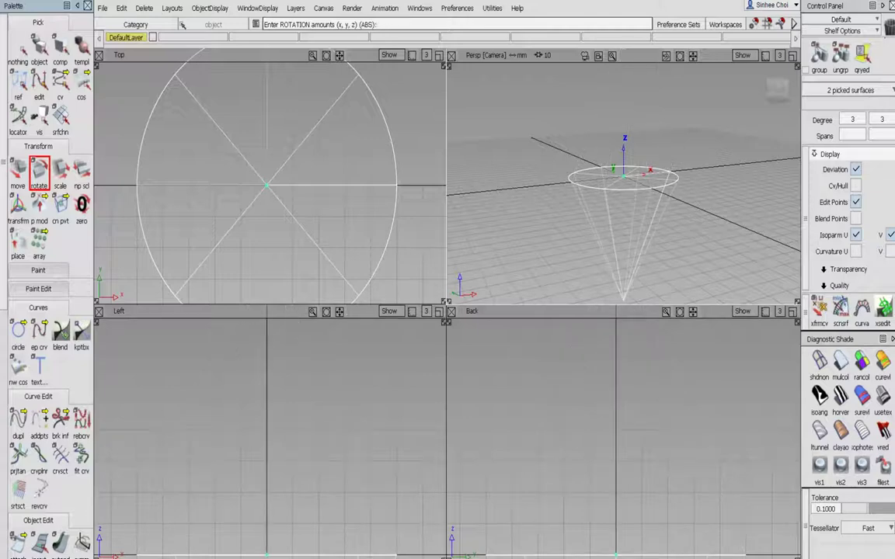
{"action": "left_click", "coordinate": [18, 174]}
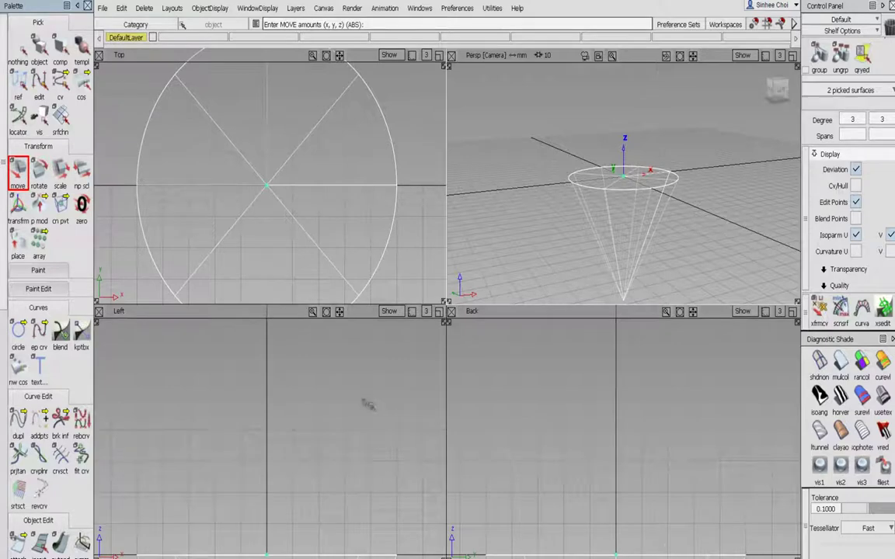
{"action": "left_click_drag", "start_coordinate": [366, 403], "coordinate": [370, 324]}
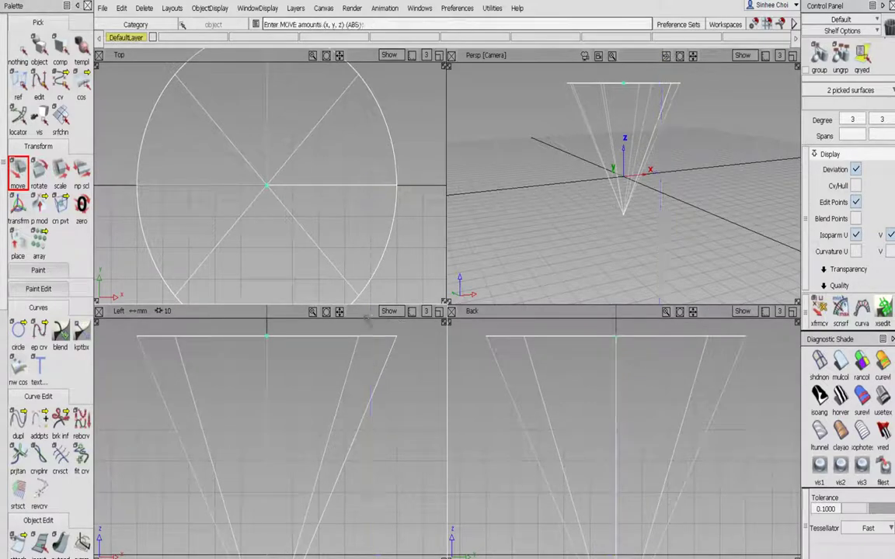
Step: Reshape the cone into a taller, slimmer form using non-proportional scaling along Z and a proportional scale down
{"action": "left_click", "coordinate": [81, 174]}
{"action": "left_click_drag", "start_coordinate": [359, 434], "coordinate": [410, 155]}
{"action": "left_click", "coordinate": [61, 170]}
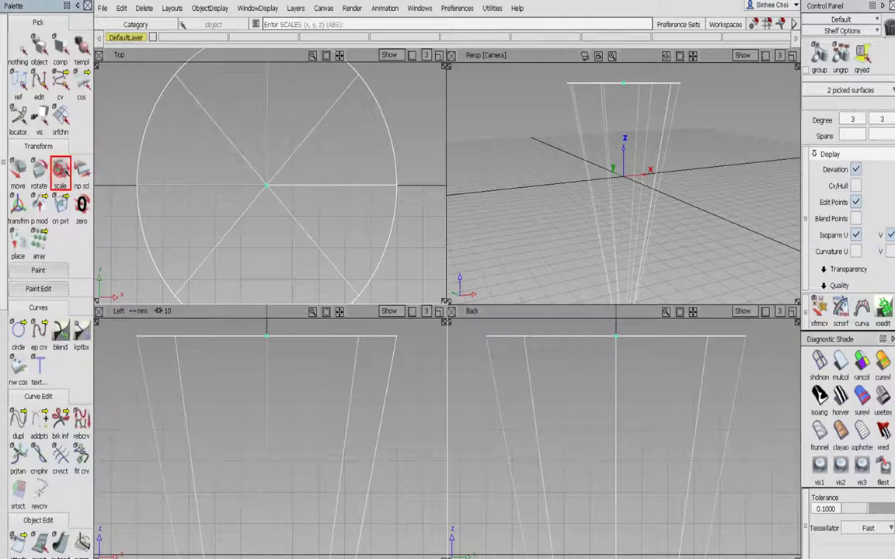
{"action": "left_click_drag", "start_coordinate": [415, 356], "coordinate": [177, 489]}
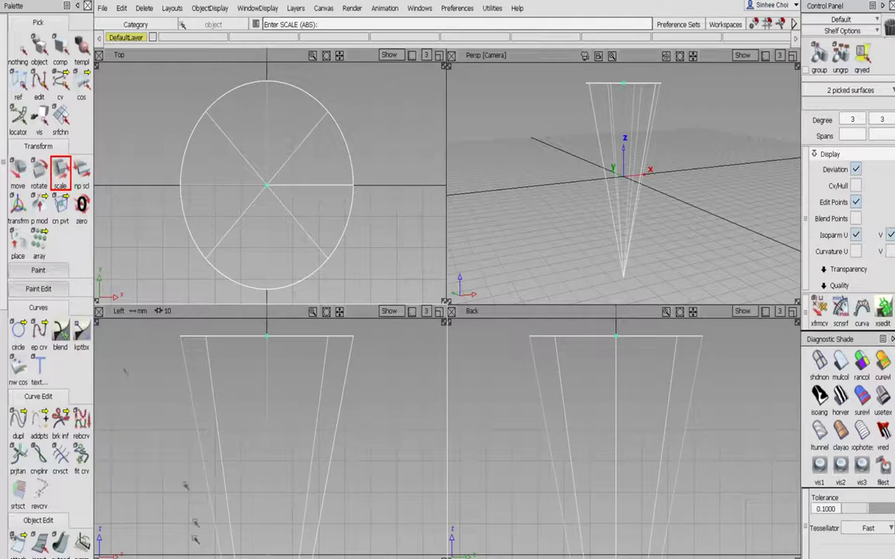
{"action": "left_click", "coordinate": [83, 172]}
{"action": "left_click_drag", "start_coordinate": [380, 443], "coordinate": [423, 146]}
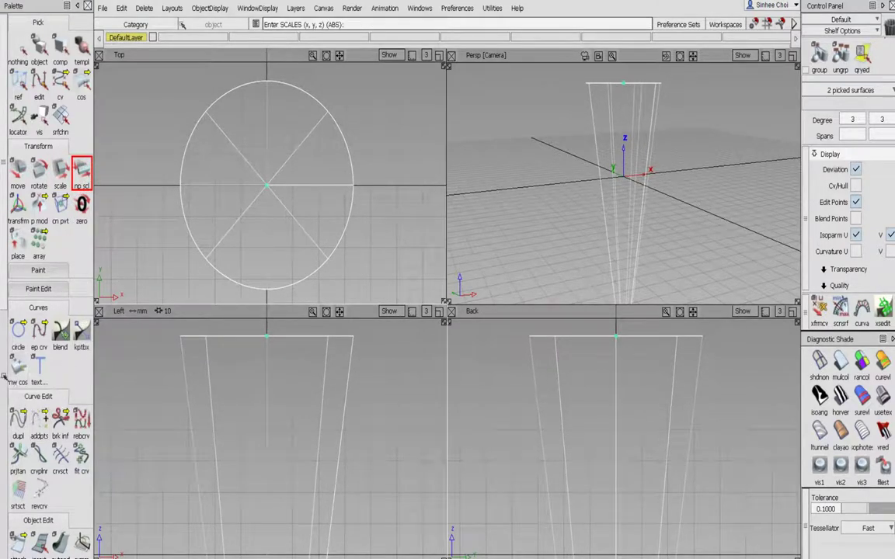
Step: Create a plane surface at the origin, raise it slightly above the grid so it crosses the cone, and deselect it
{"action": "scroll", "coordinate": [4, 376], "scroll_direction": "down", "scroll_amount": 5}
{"action": "left_click_drag", "start_coordinate": [17, 306], "coordinate": [143, 307]}
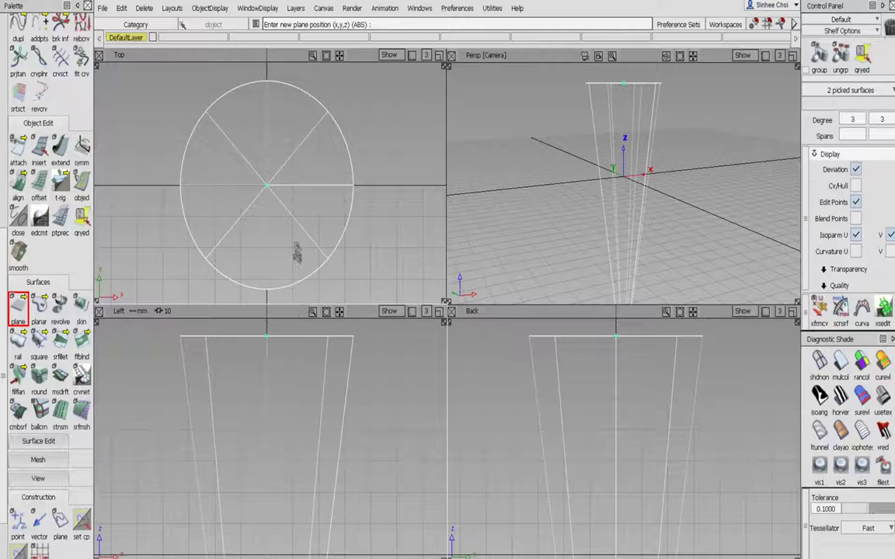
{"action": "left_click", "coordinate": [268, 193], "text": "alt"}
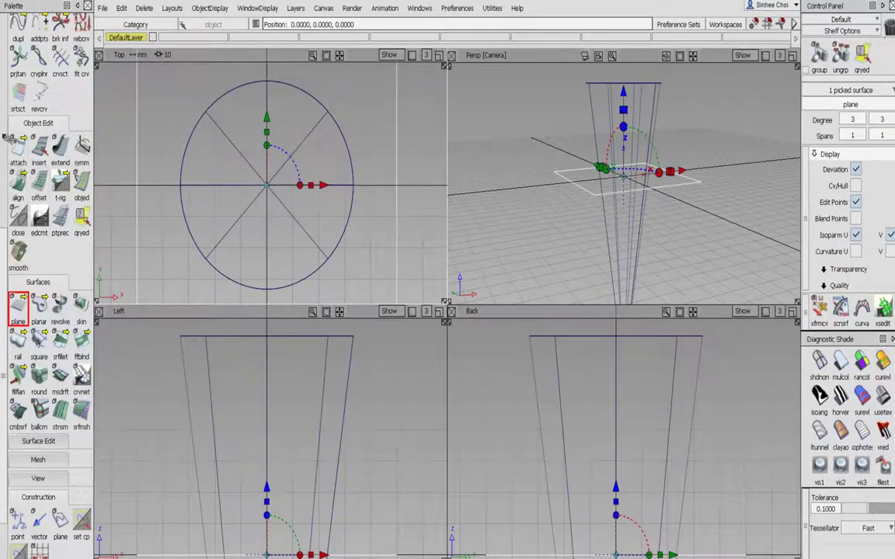
{"action": "scroll", "coordinate": [6, 137], "scroll_direction": "up", "scroll_amount": 5}
{"action": "left_click", "coordinate": [17, 172]}
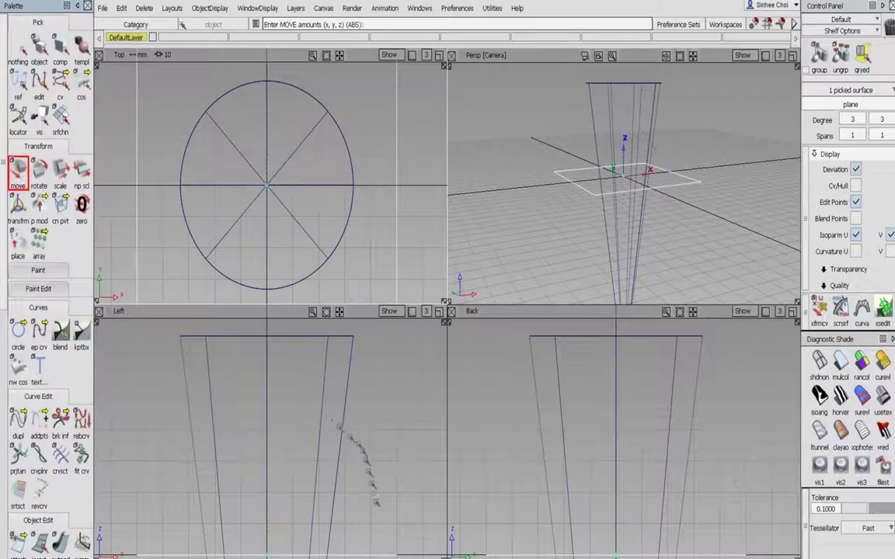
{"action": "left_click_drag", "start_coordinate": [376, 501], "coordinate": [373, 513]}
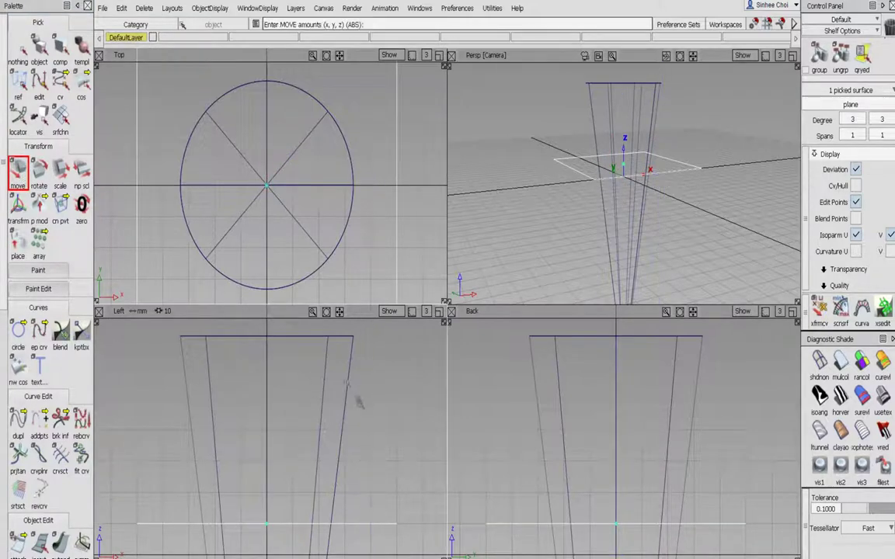
{"action": "left_click", "coordinate": [17, 45]}
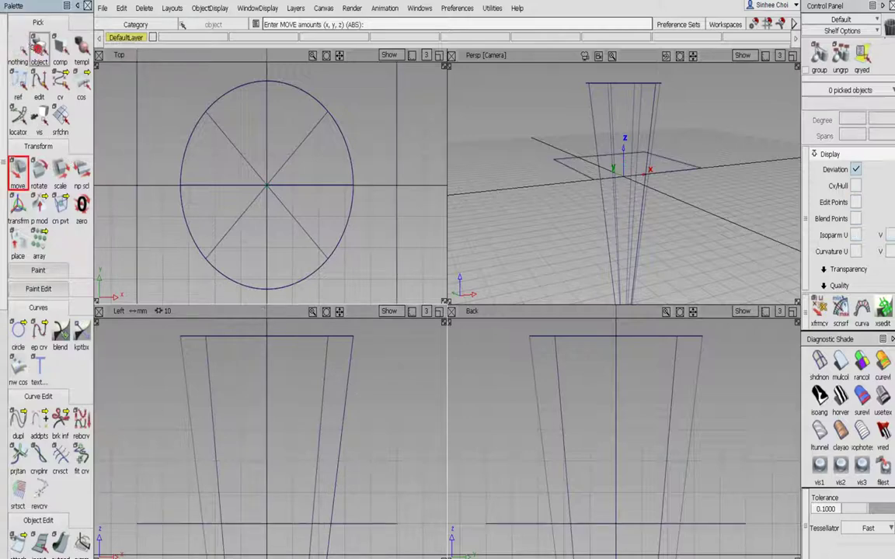
Step: Move the inverted cone up about 20 mm, stretch it further along Z, and deselect it
{"action": "left_click", "coordinate": [39, 47]}
{"action": "left_click", "coordinate": [266, 379]}
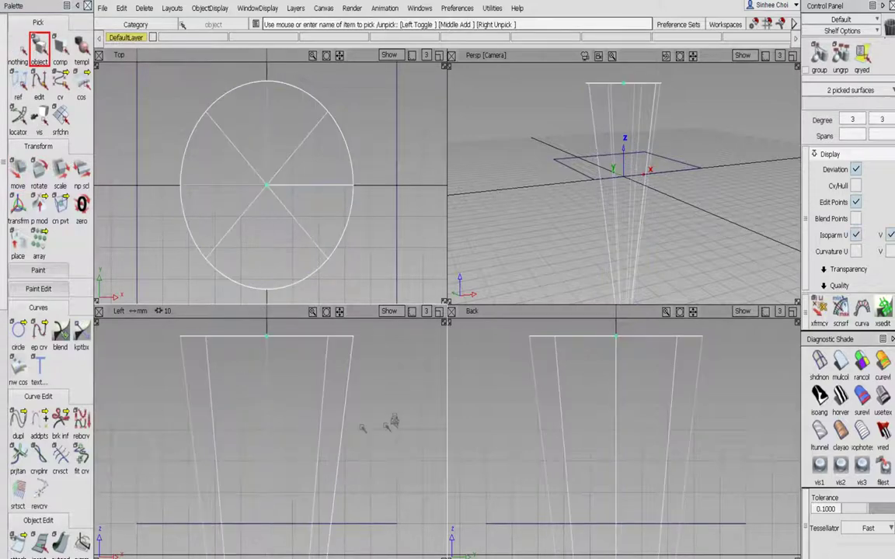
{"action": "right_click_drag", "start_coordinate": [394, 421], "coordinate": [382, 440], "text": "alt+shift"}
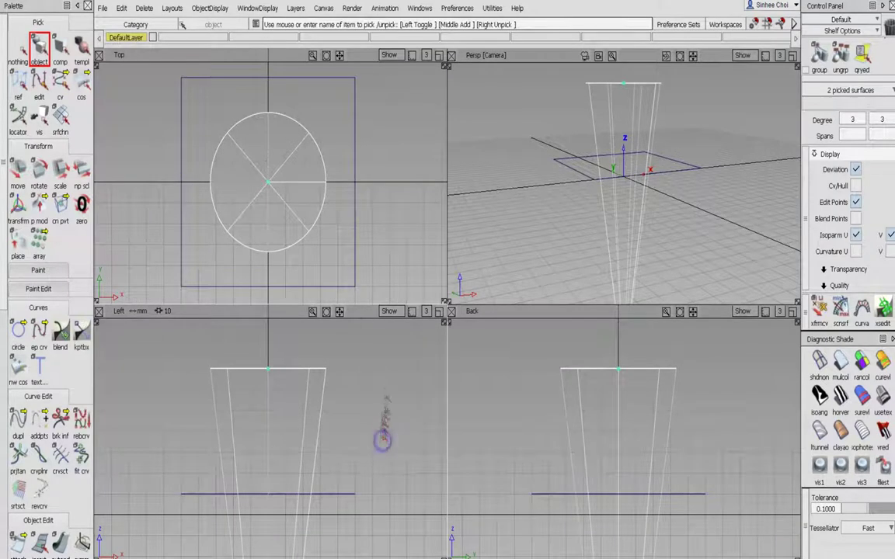
{"action": "left_click", "coordinate": [17, 168]}
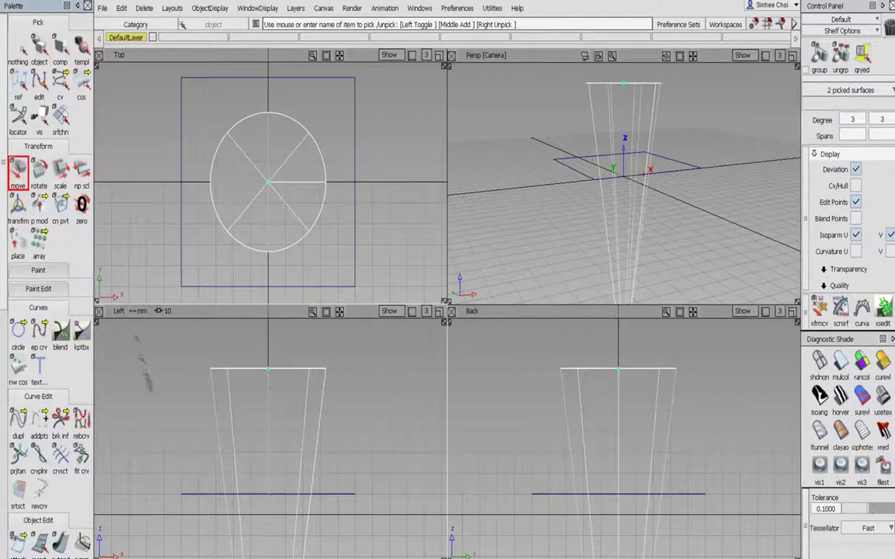
{"action": "right_click_drag", "start_coordinate": [146, 385], "coordinate": [150, 359]}
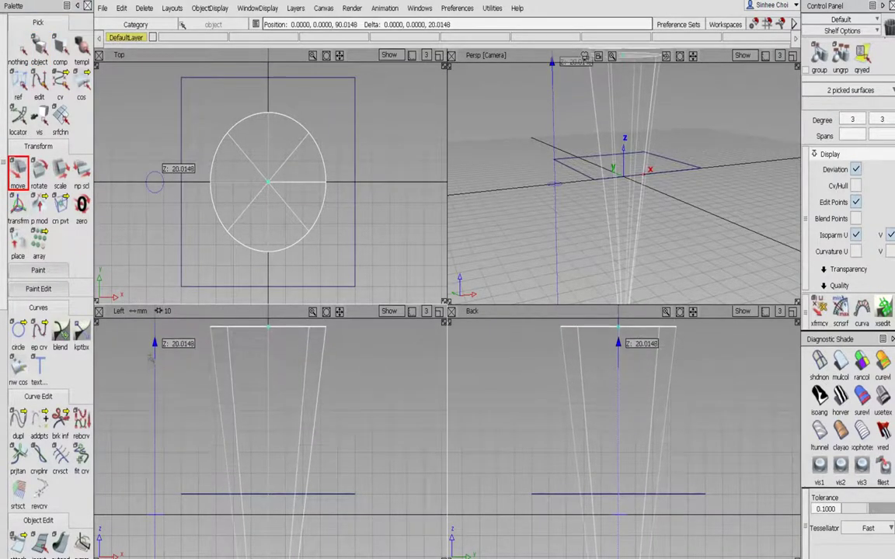
{"action": "left_click", "coordinate": [82, 171]}
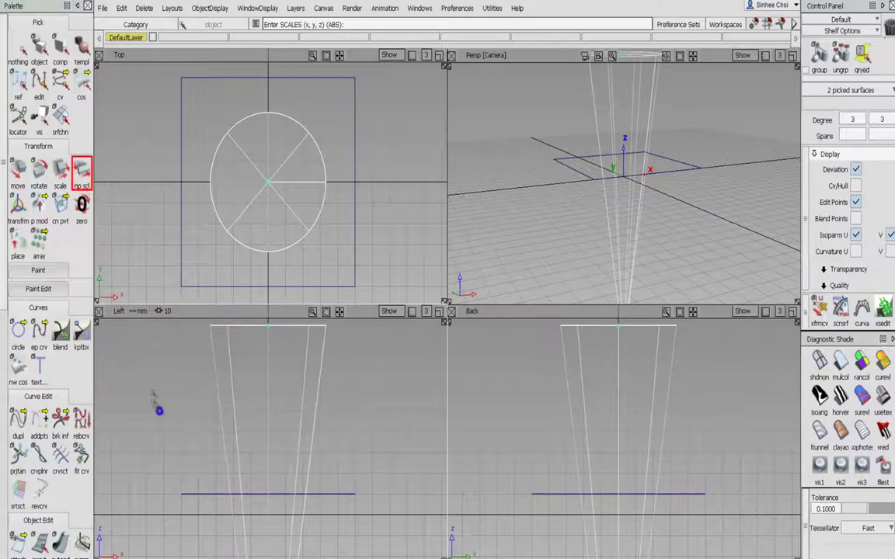
{"action": "left_click_drag", "start_coordinate": [159, 410], "coordinate": [152, 193]}
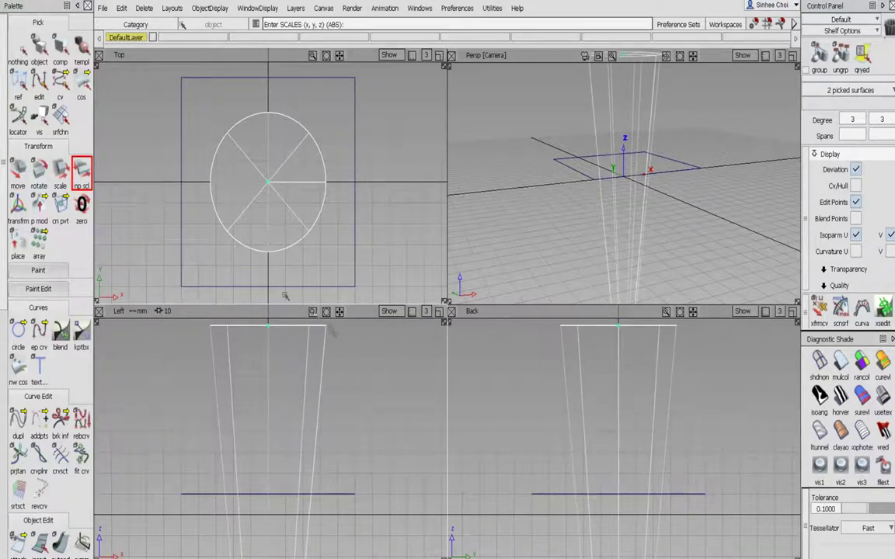
{"action": "left_click", "coordinate": [19, 48]}
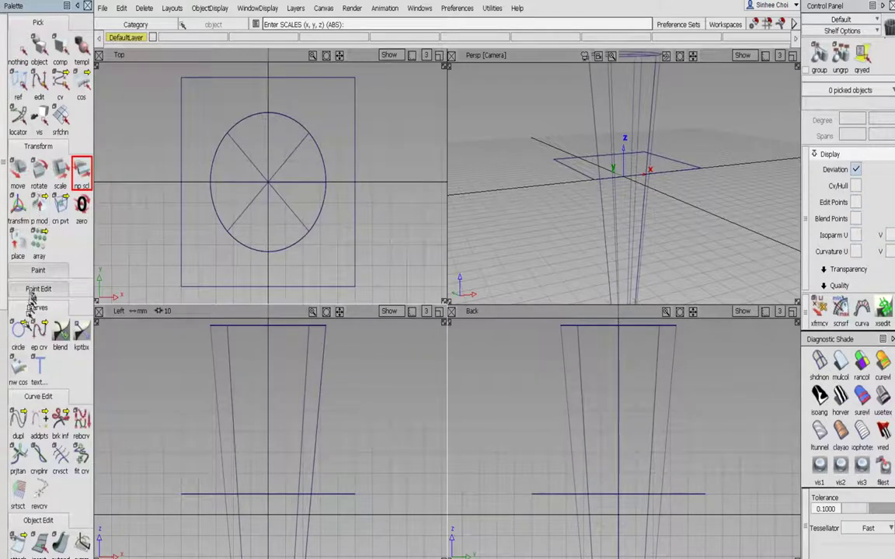
Step: Create a circle curve at the origin and scale it down slightly to fit within the square plane's outline
{"action": "left_click", "coordinate": [18, 330]}
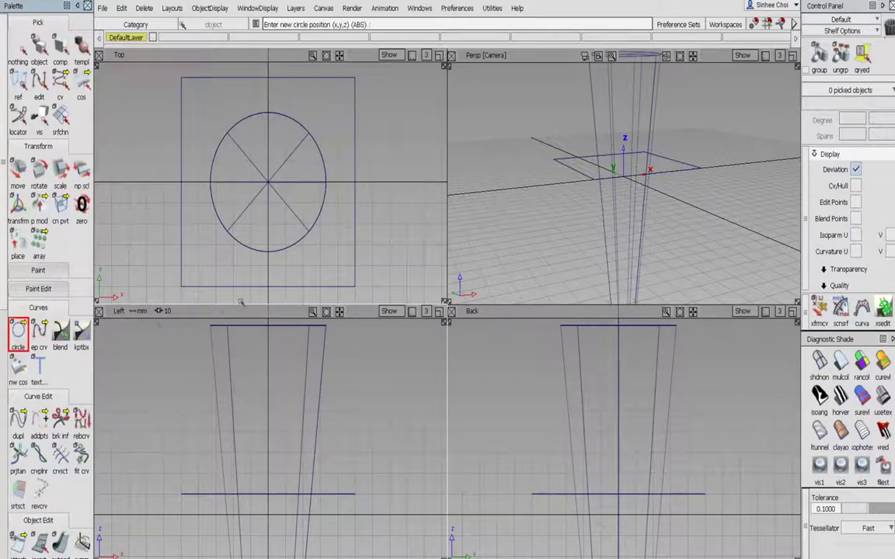
{"action": "key", "text": "Return"}
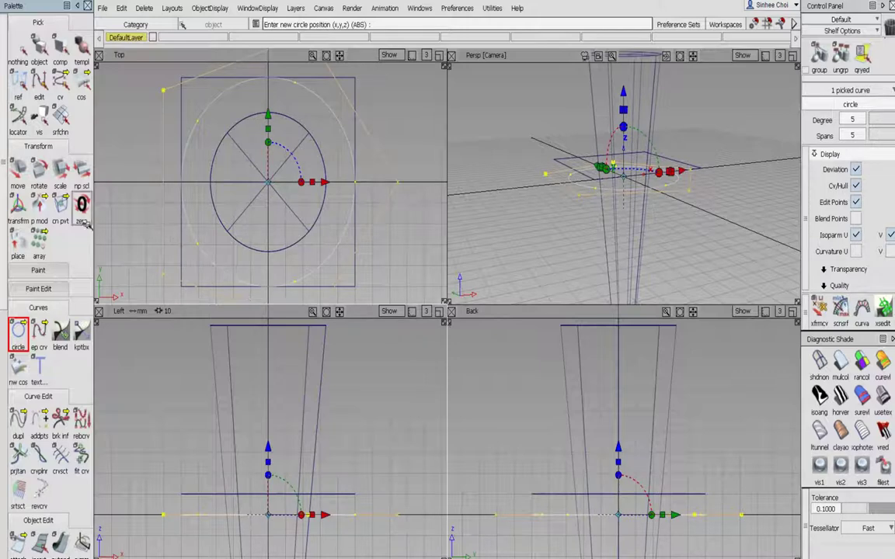
{"action": "left_click", "coordinate": [61, 173]}
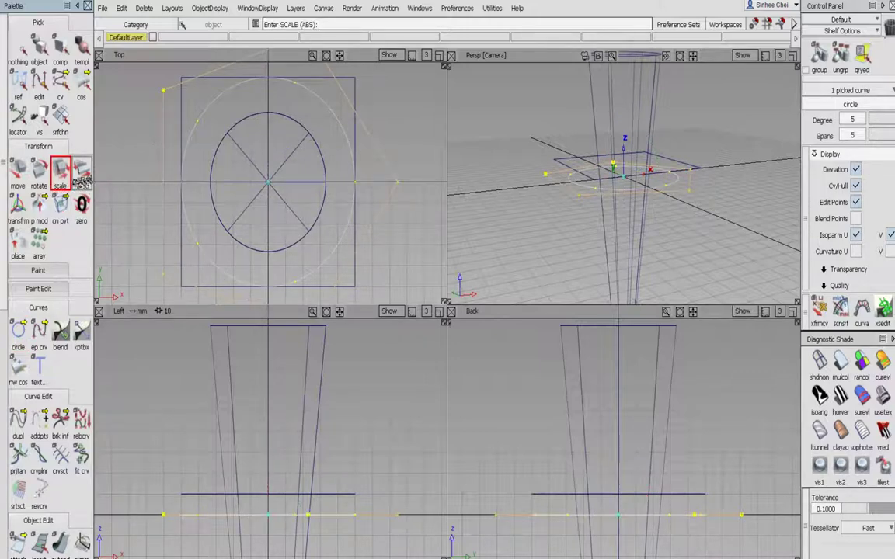
{"action": "mouse_move", "coordinate": [116, 174]}
{"action": "left_mouse_down"}
{"action": "mouse_move", "coordinate": [106, 166]}
{"action": "mouse_move", "coordinate": [114, 190]}
{"action": "left_mouse_up"}
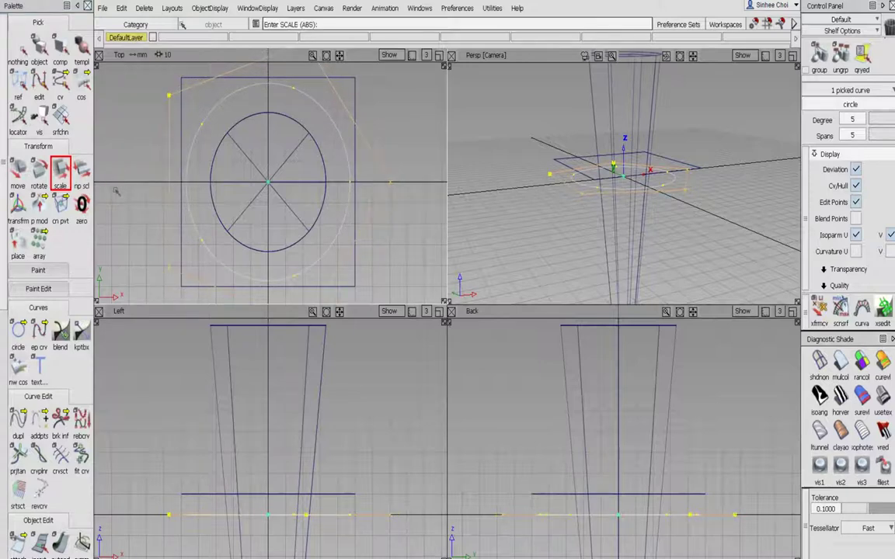
Step: Maximise the perspective view, hide the circle's CVs and hull, and deselect the circle
{"action": "left_click", "coordinate": [791, 55]}
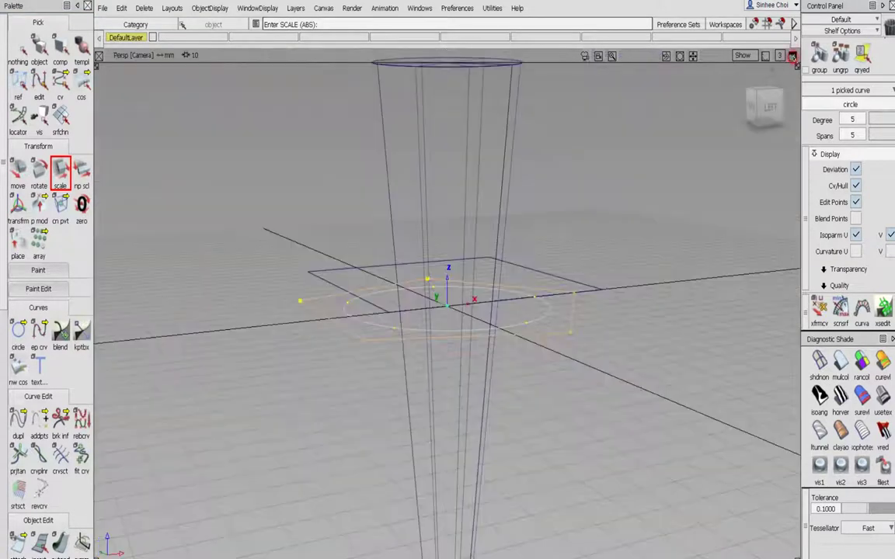
{"action": "middle_click_drag", "start_coordinate": [584, 227], "coordinate": [585, 249], "text": "alt+shift"}
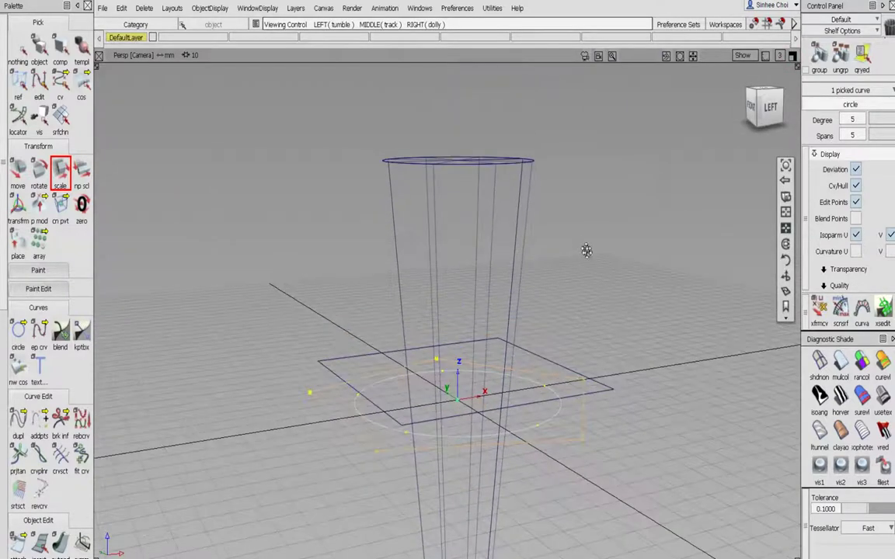
{"action": "left_click_drag", "start_coordinate": [494, 250], "coordinate": [522, 292], "text": "alt+shift"}
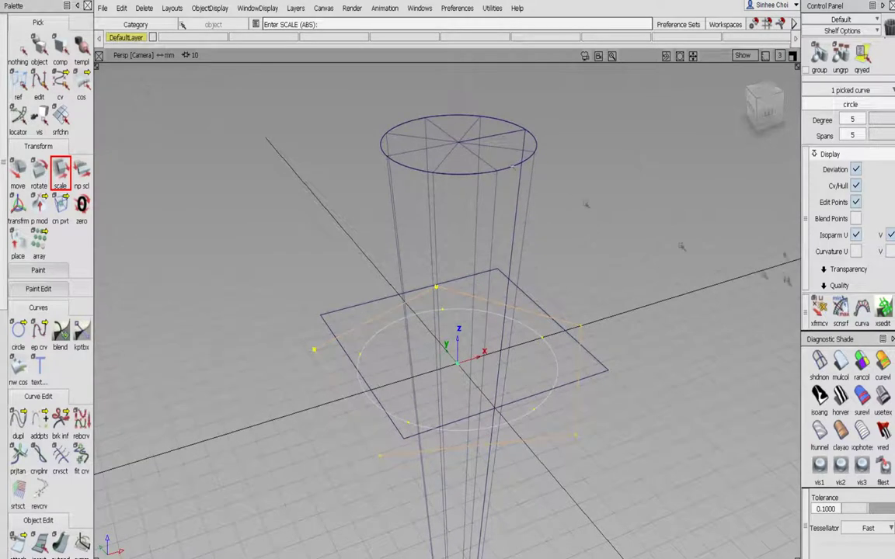
{"action": "left_click", "coordinate": [859, 185]}
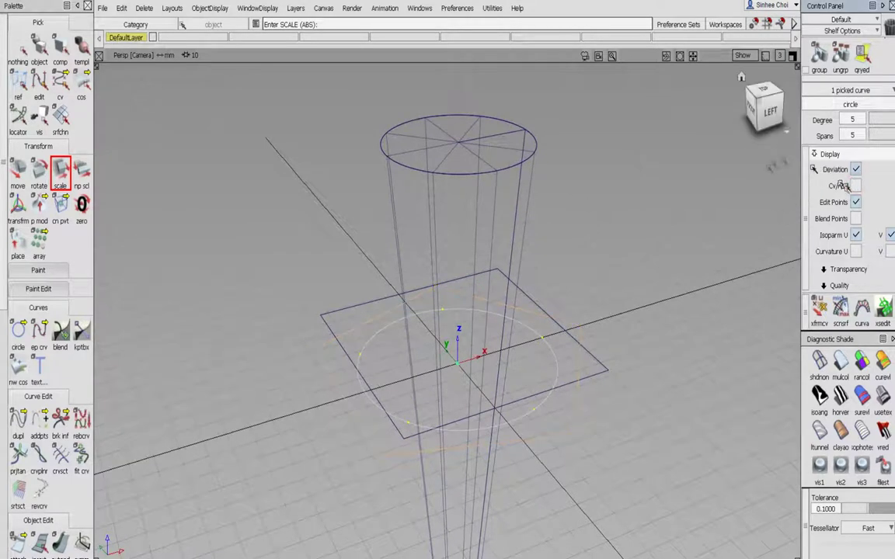
{"action": "left_click", "coordinate": [18, 49]}
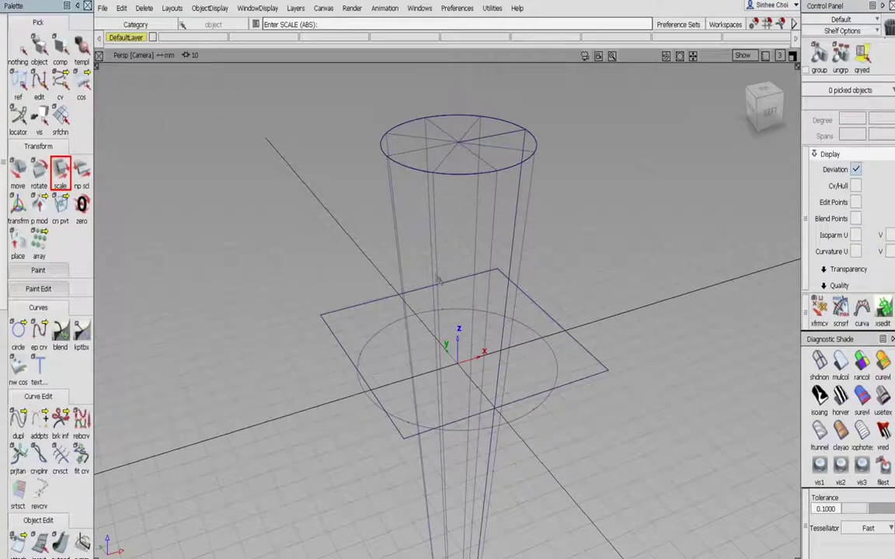
Step: Intersect the horizontal plane with the cone to create a curve-on-surface where they cross
{"action": "left_click", "coordinate": [39, 49]}
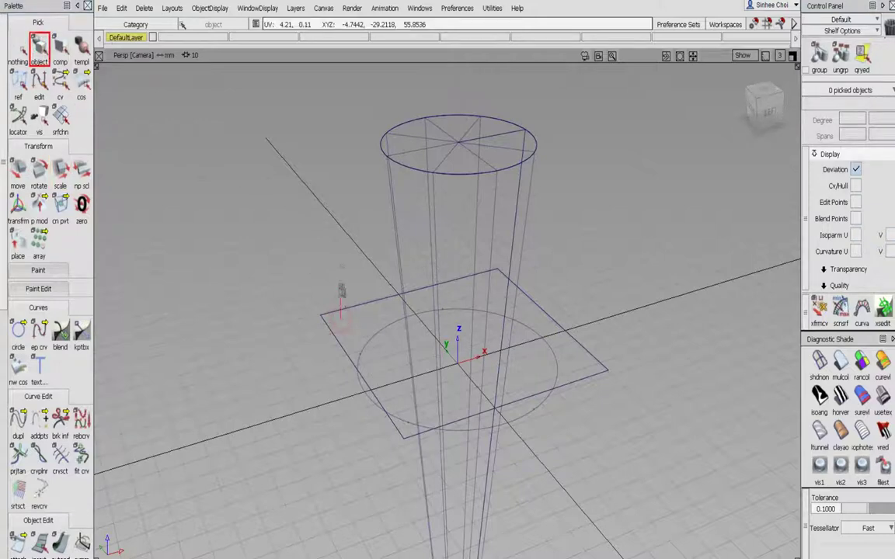
{"action": "left_click", "coordinate": [342, 271]}
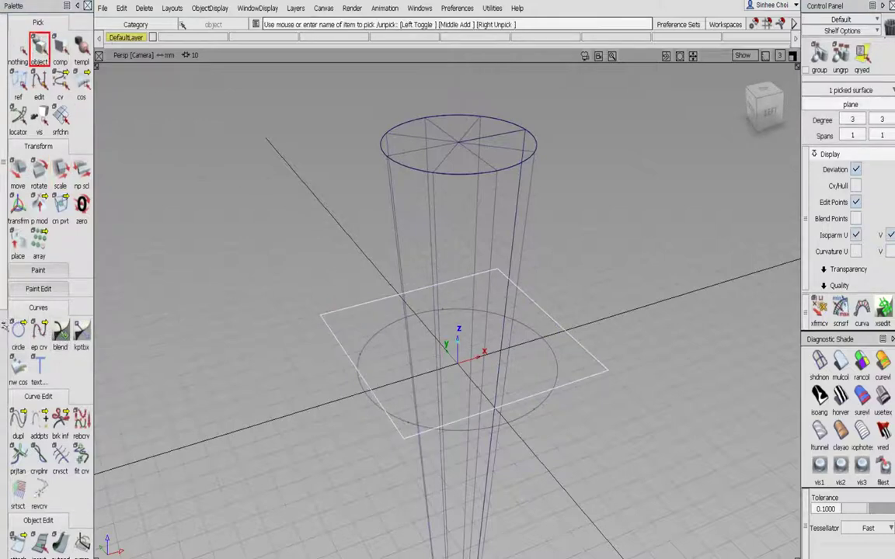
{"action": "scroll", "coordinate": [12, 303], "scroll_direction": "down", "scroll_amount": 5}
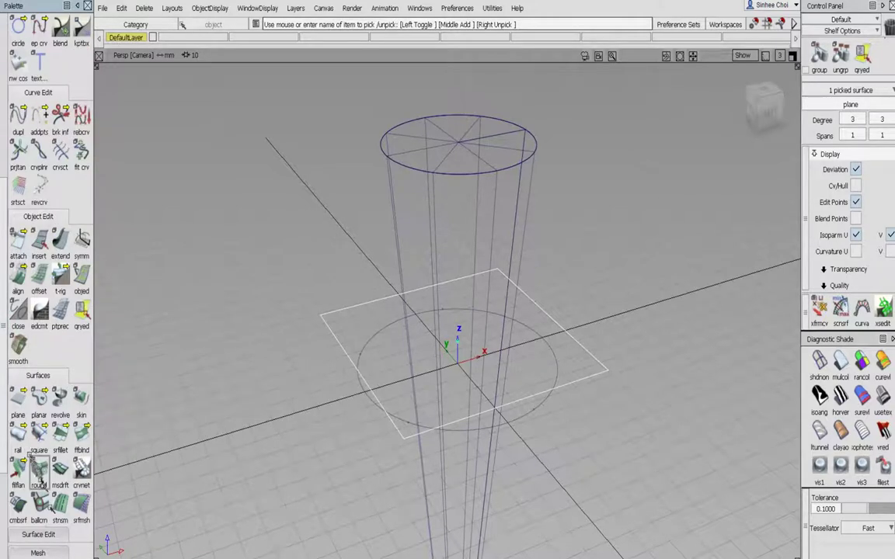
{"action": "left_click", "coordinate": [40, 535]}
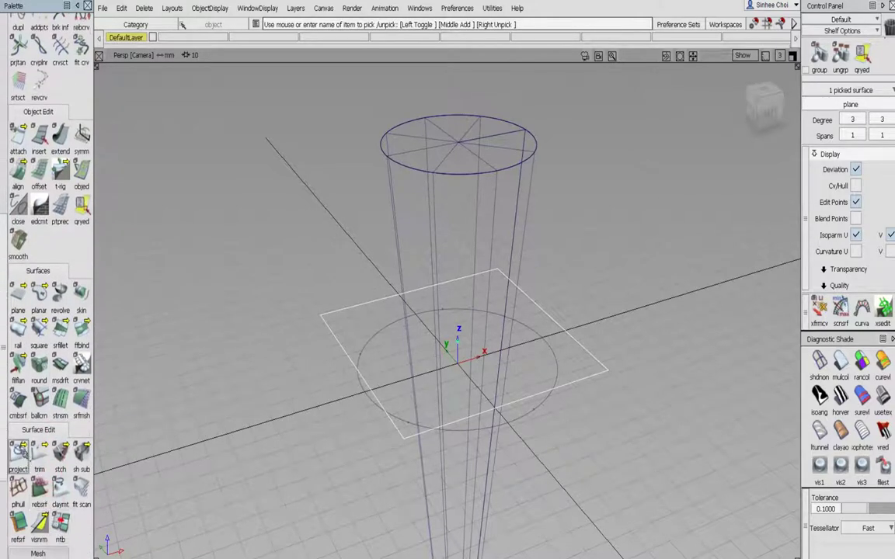
{"action": "left_click", "coordinate": [60, 455]}
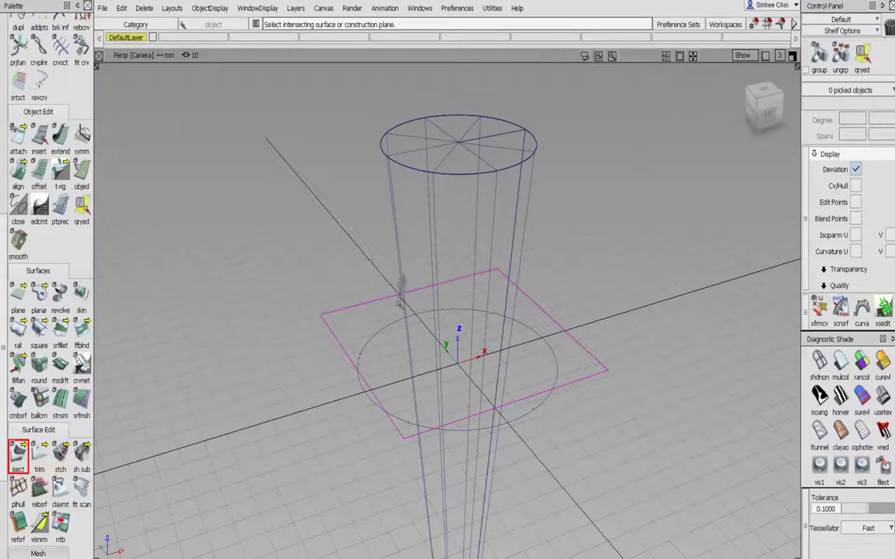
{"action": "left_click", "coordinate": [402, 268]}
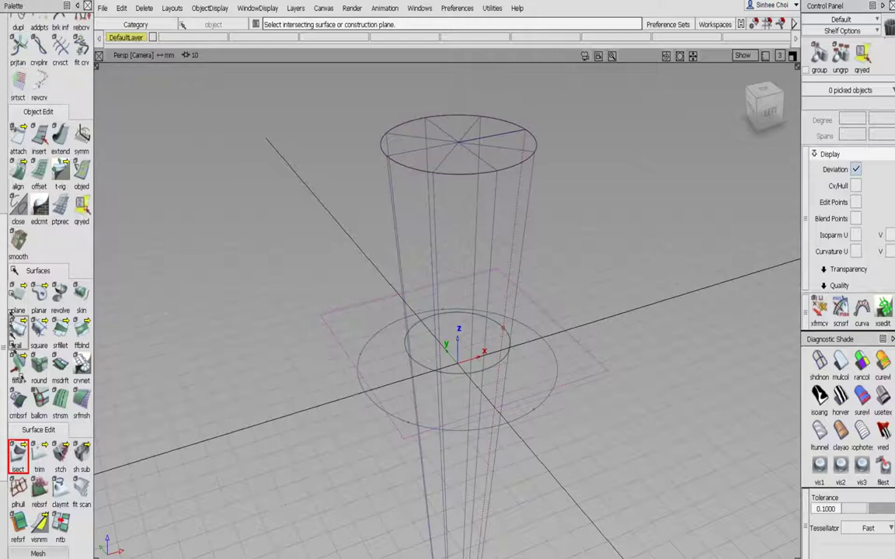
Step: Trim the cone to keep its part above the plane, and trim the plane to keep the area outside the intersection circle
{"action": "left_click", "coordinate": [39, 454]}
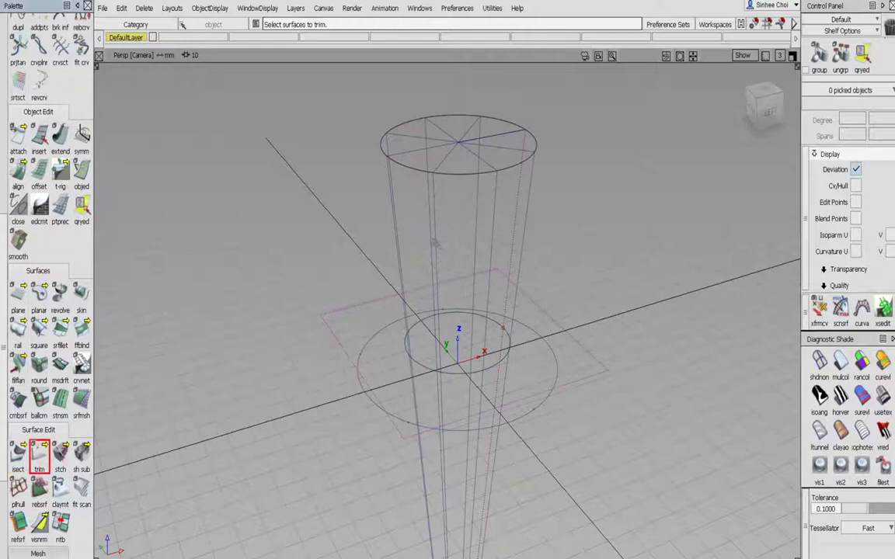
{"action": "left_click", "coordinate": [442, 226]}
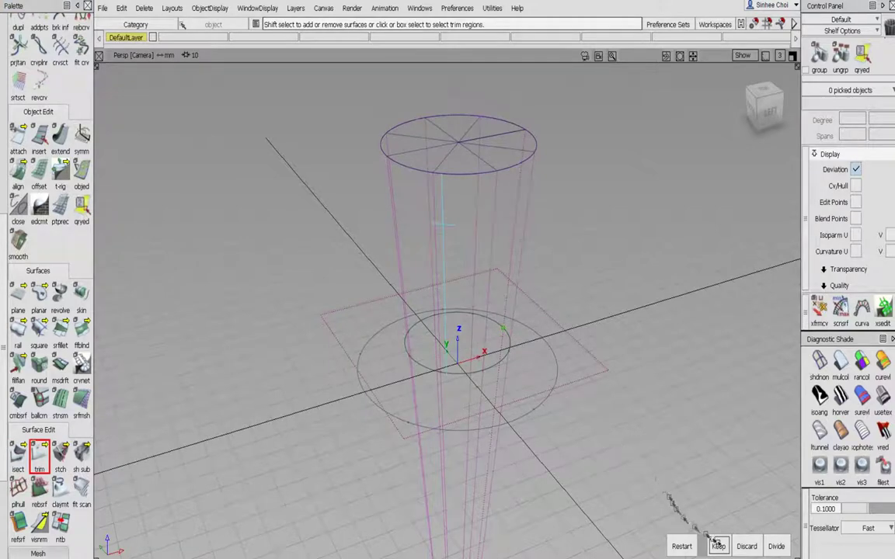
{"action": "left_click", "coordinate": [718, 546]}
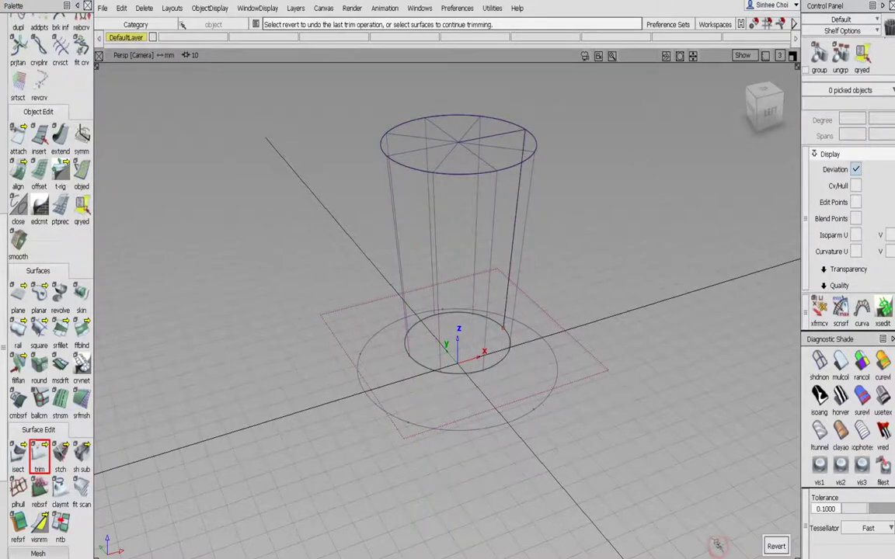
{"action": "left_click", "coordinate": [568, 335]}
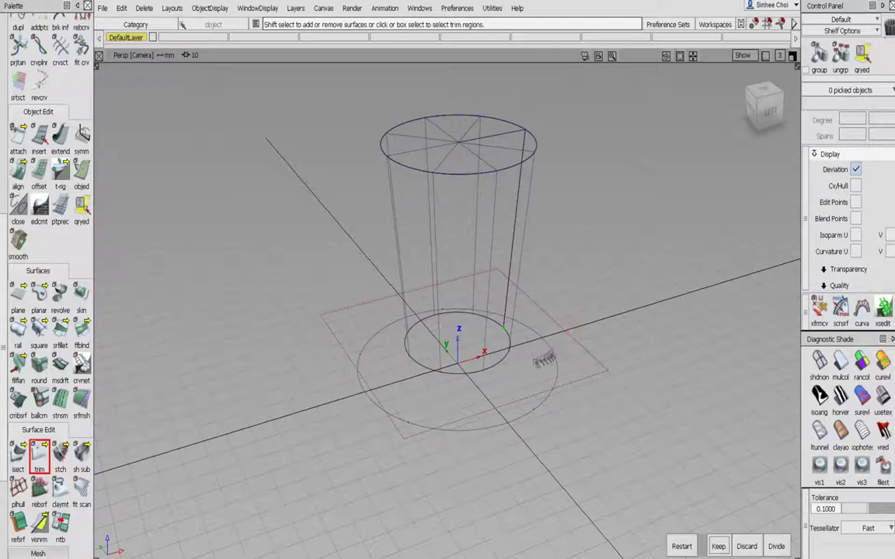
{"action": "left_click", "coordinate": [715, 547]}
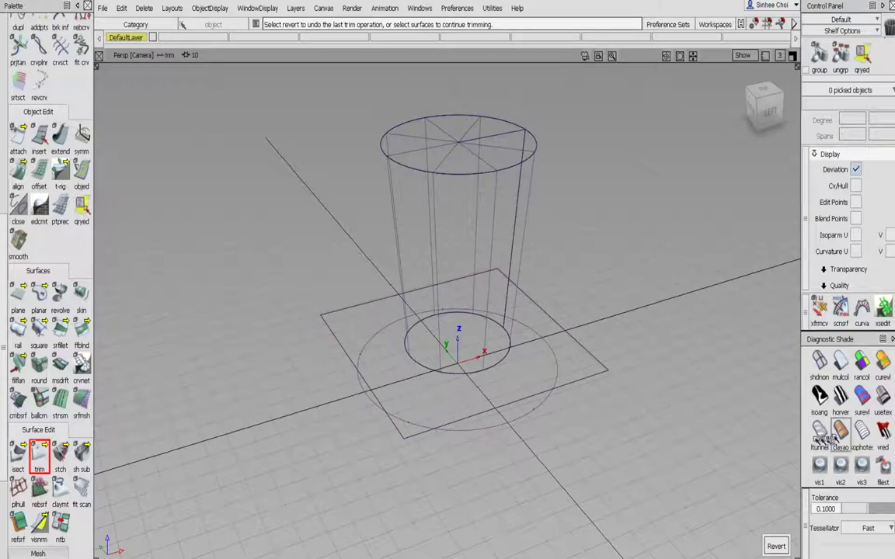
Step: Shade the model with the clay diagnostic shader, examine the trimmed cone and plane from a lower angle, and restore the wireframe display
{"action": "left_click", "coordinate": [839, 432]}
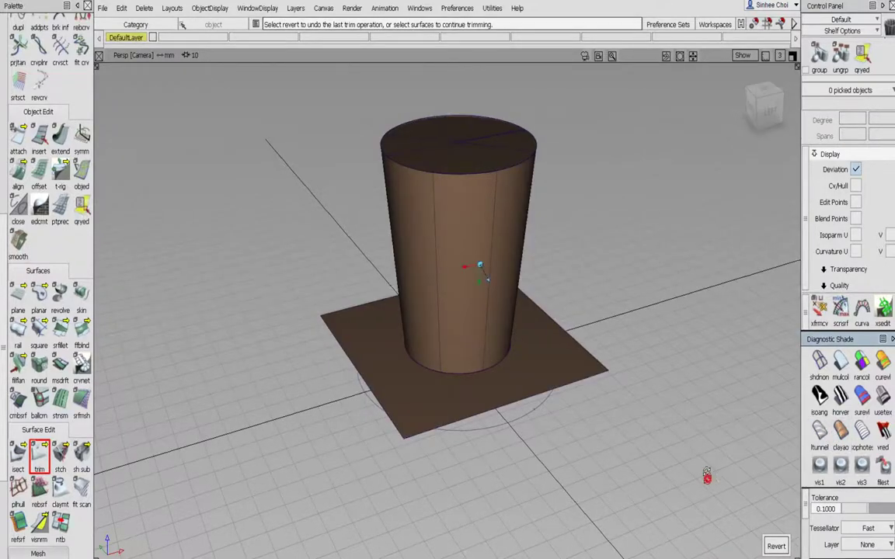
{"action": "mouse_move", "coordinate": [709, 475]}
{"action": "left_mouse_down", "text": "alt+shift"}
{"action": "mouse_move", "coordinate": [684, 315]}
{"action": "mouse_move", "coordinate": [746, 435]}
{"action": "mouse_move", "coordinate": [776, 365]}
{"action": "mouse_move", "coordinate": [769, 455]}
{"action": "mouse_move", "coordinate": [661, 459]}
{"action": "left_mouse_up", "text": "alt+shift"}
{"action": "key", "text": "ctrl+z"}
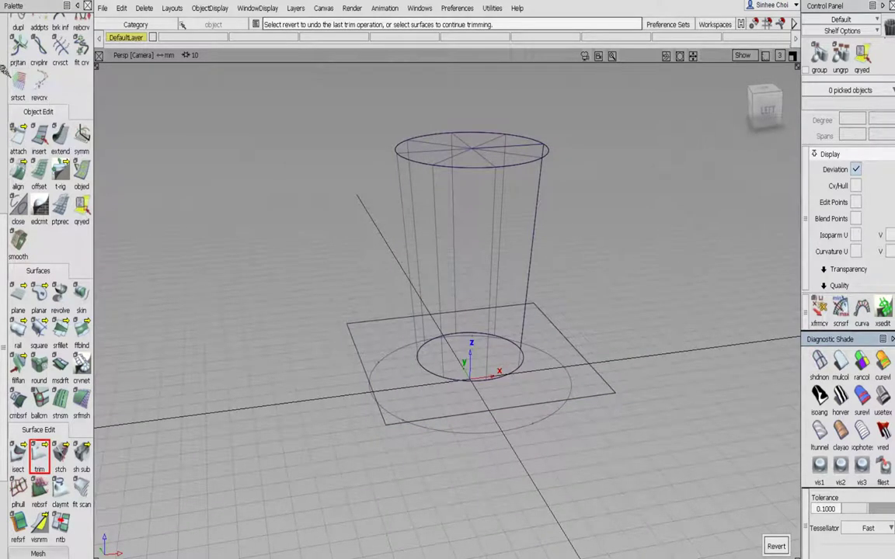
Step: Project the circle curve onto the trimmed plane along the Z vector as a curve on surface
{"action": "scroll", "coordinate": [32, 70], "scroll_direction": "up", "scroll_amount": 10}
{"action": "left_click", "coordinate": [39, 48]}
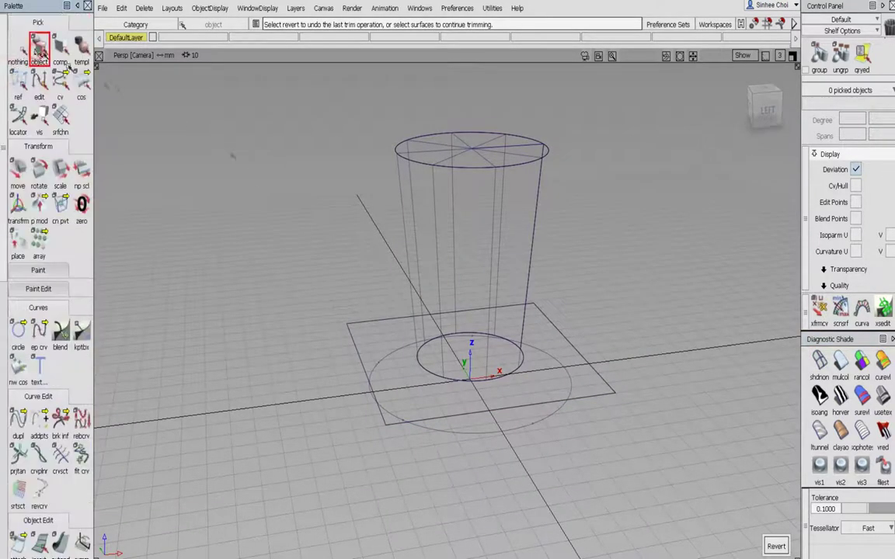
{"action": "left_click", "coordinate": [356, 325]}
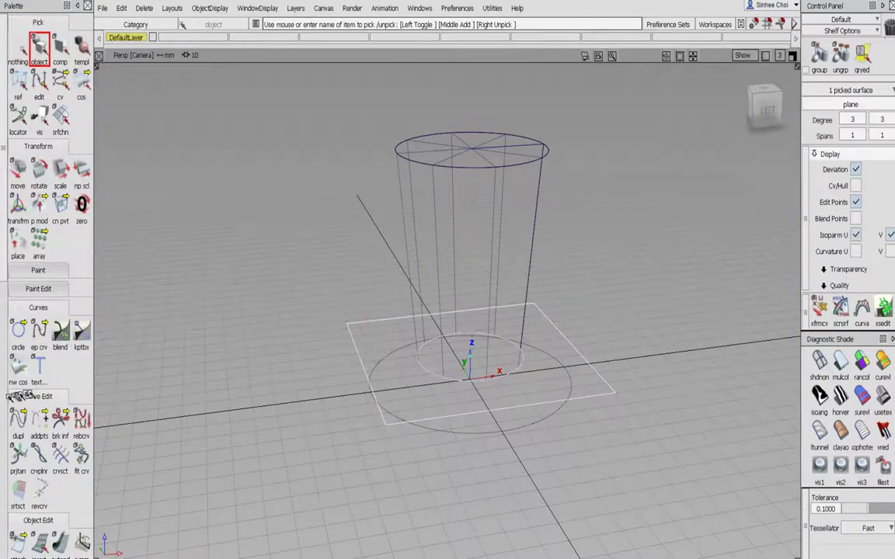
{"action": "scroll", "coordinate": [7, 359], "scroll_direction": "down", "scroll_amount": 10}
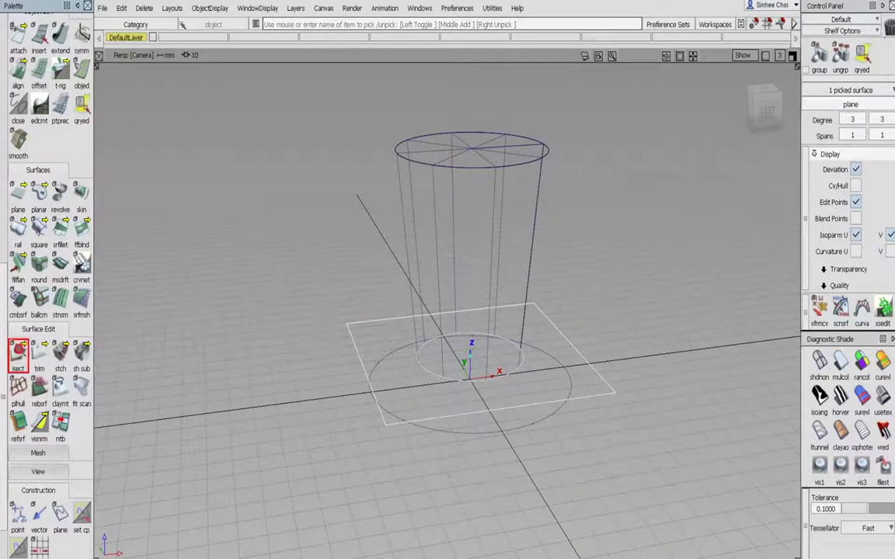
{"action": "left_click", "coordinate": [38, 355]}
{"action": "double_click", "coordinate": [19, 353]}
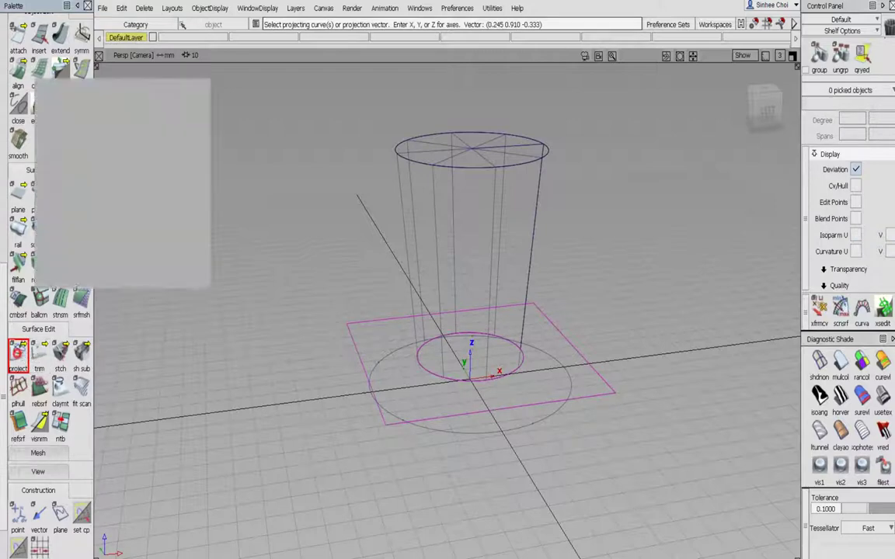
{"action": "left_click", "coordinate": [175, 172]}
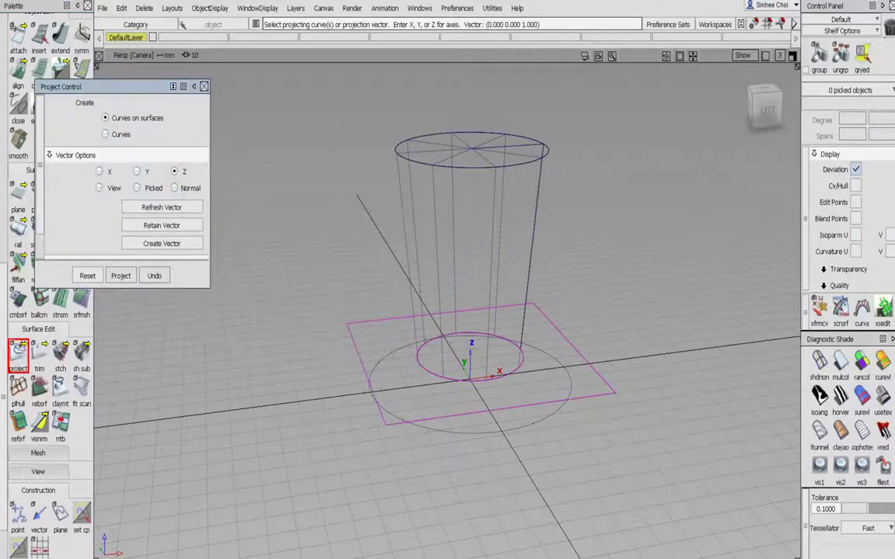
{"action": "left_click", "coordinate": [342, 332]}
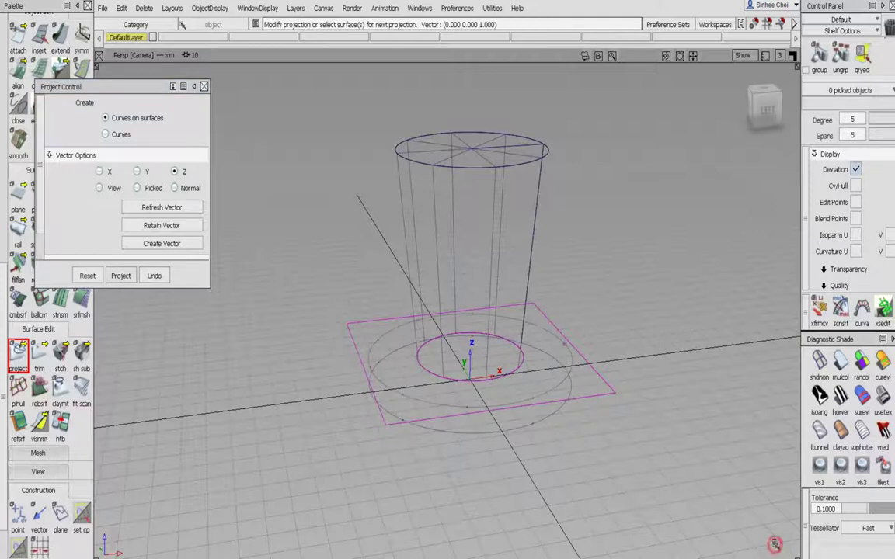
{"action": "left_click", "coordinate": [203, 86]}
Step: Move the original circle curve up along Z to the plane's level and back down slightly below the grid
{"action": "scroll", "coordinate": [9, 59], "scroll_direction": "up", "scroll_amount": 5}
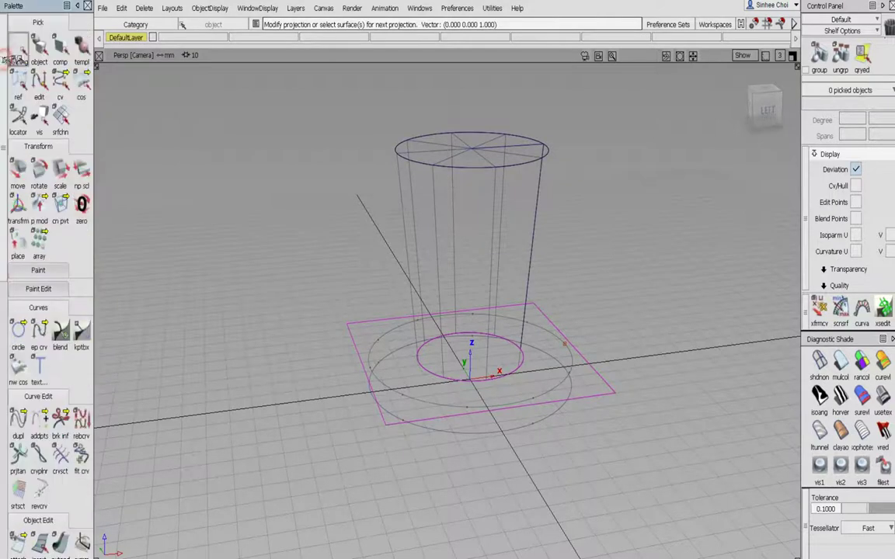
{"action": "left_click", "coordinate": [39, 49]}
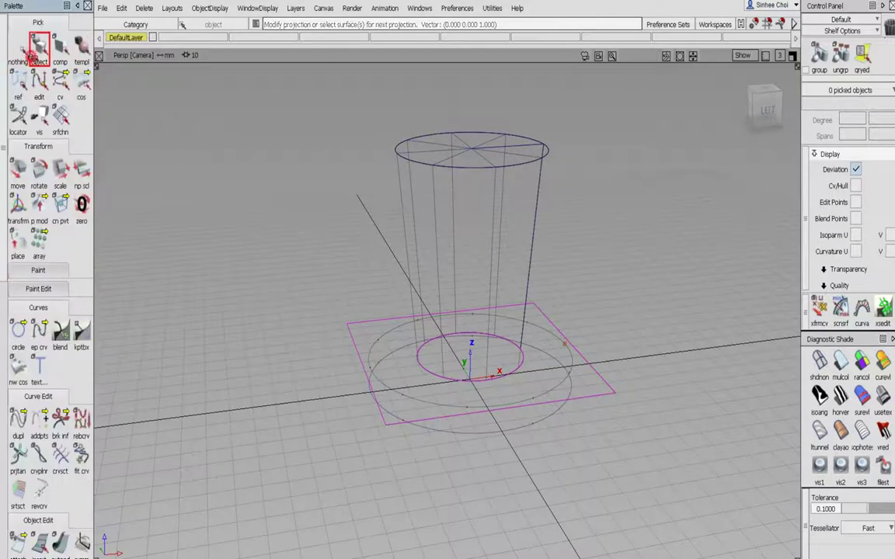
{"action": "left_click", "coordinate": [386, 363]}
{"action": "left_click", "coordinate": [17, 170]}
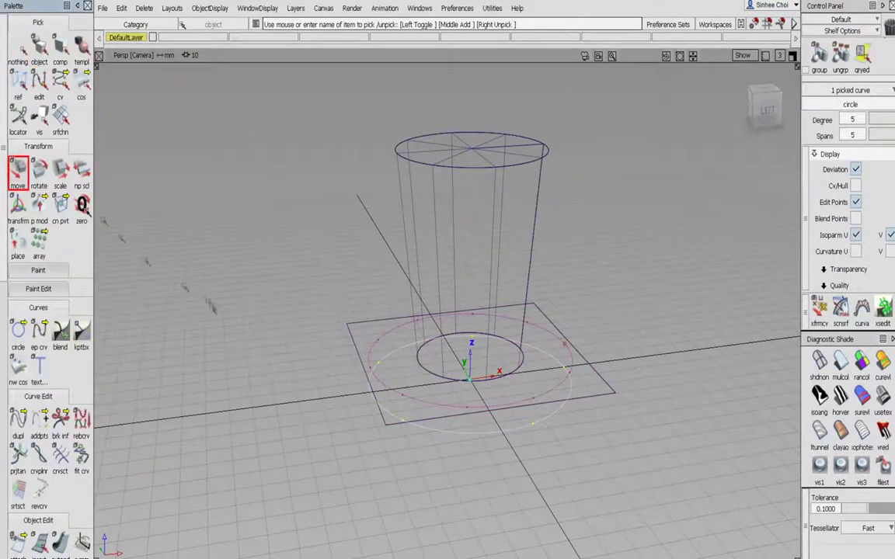
{"action": "right_click_drag", "start_coordinate": [194, 280], "coordinate": [220, 270]}
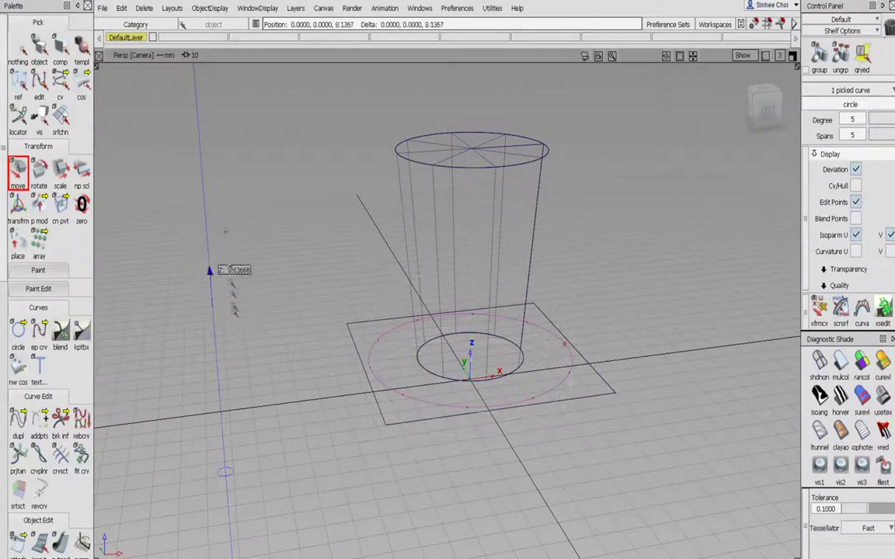
{"action": "right_click_drag", "start_coordinate": [225, 230], "coordinate": [234, 320]}
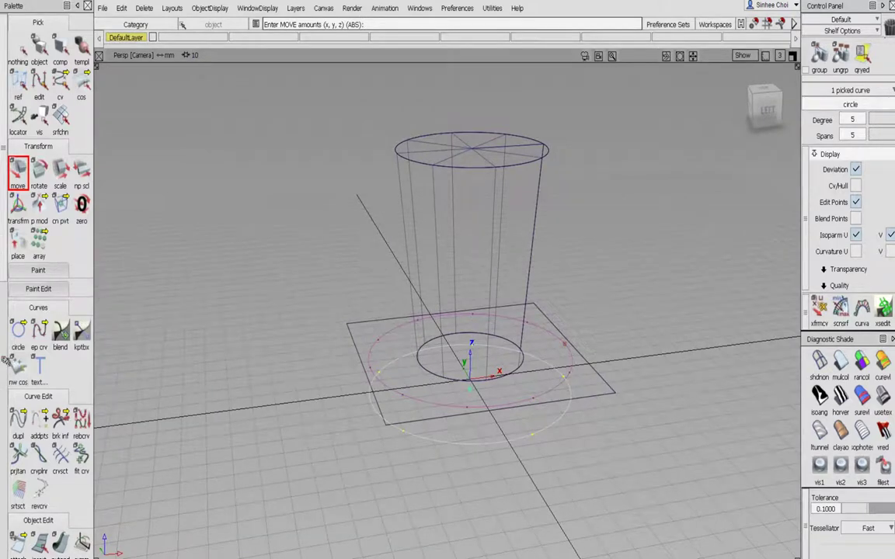
Step: Trim the plane along the projected circle, keeping only the ring around the cone's base
{"action": "scroll", "coordinate": [6, 326], "scroll_direction": "down", "scroll_amount": 5}
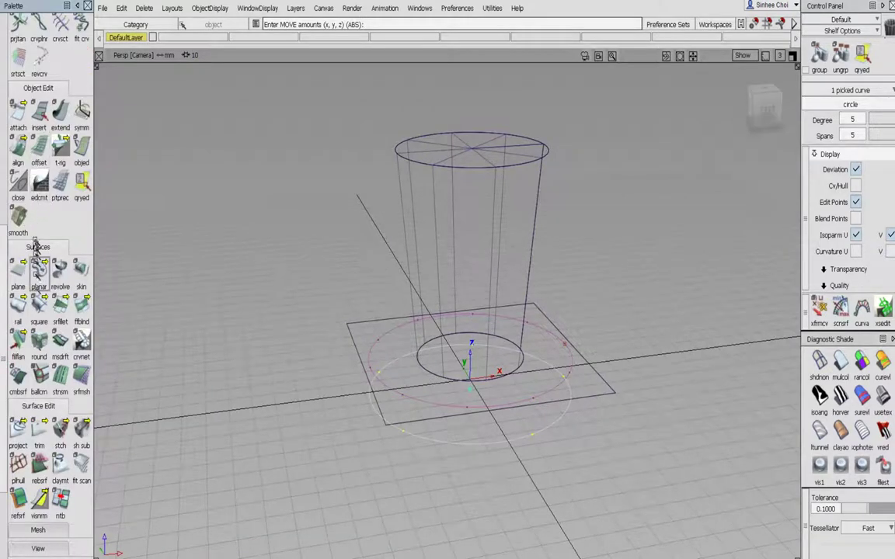
{"action": "left_click", "coordinate": [38, 430]}
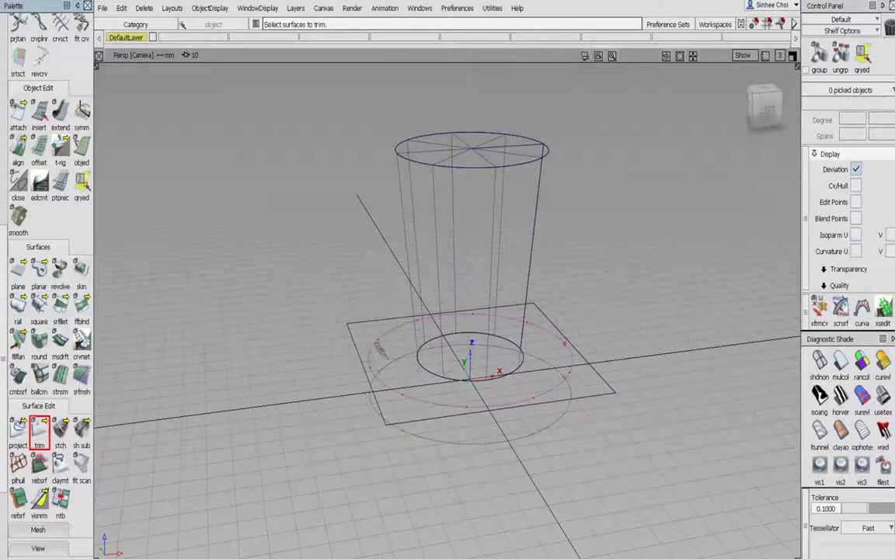
{"action": "left_click", "coordinate": [379, 344]}
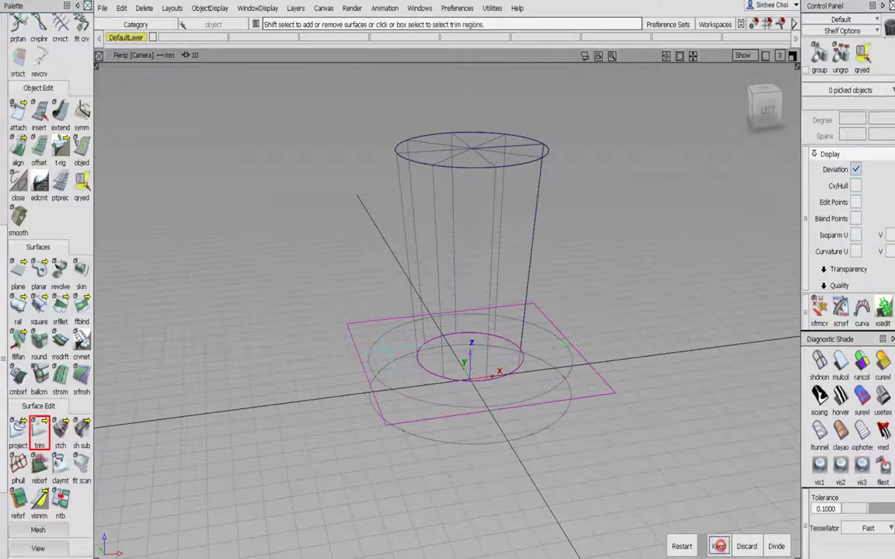
{"action": "left_click", "coordinate": [719, 546]}
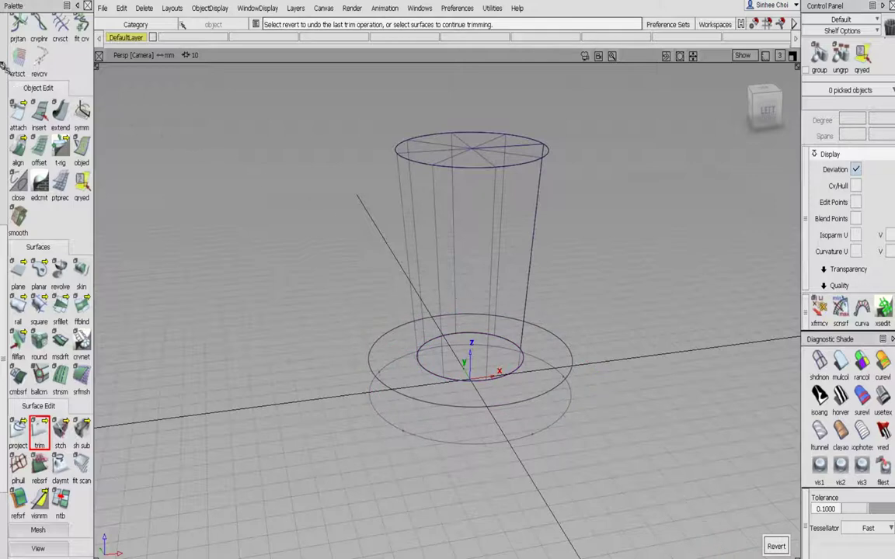
Step: Delete the original circle curve below the ring-shaped plane
{"action": "scroll", "coordinate": [6, 69], "scroll_direction": "up", "scroll_amount": 5}
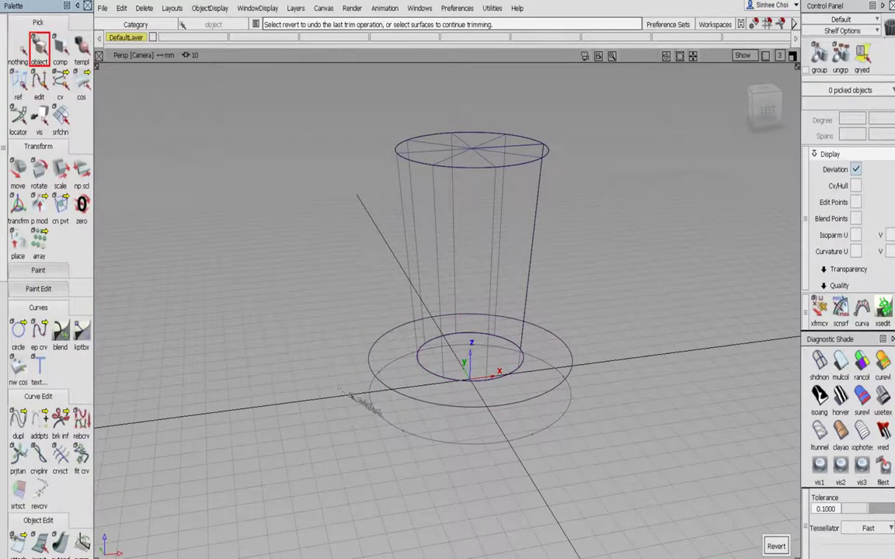
{"action": "left_click", "coordinate": [393, 430]}
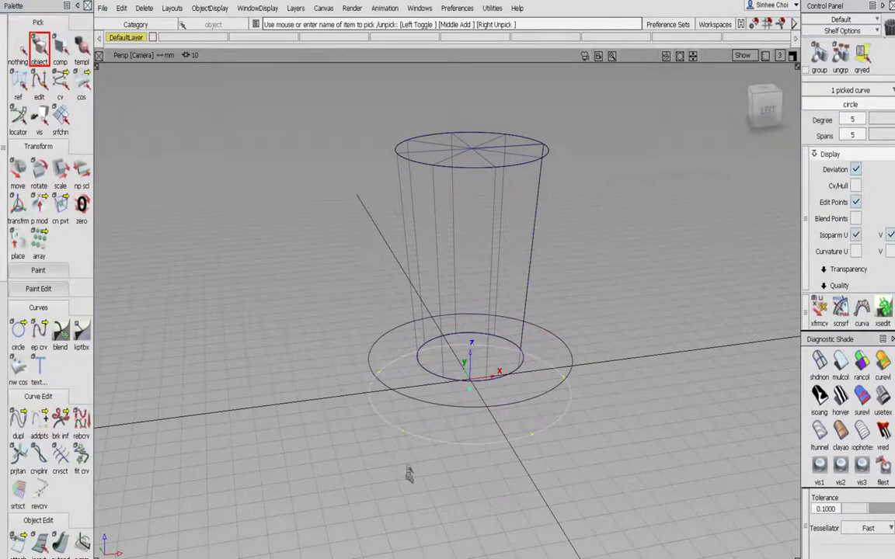
{"action": "key", "text": "Delete"}
{"action": "left_click", "coordinate": [391, 324]}
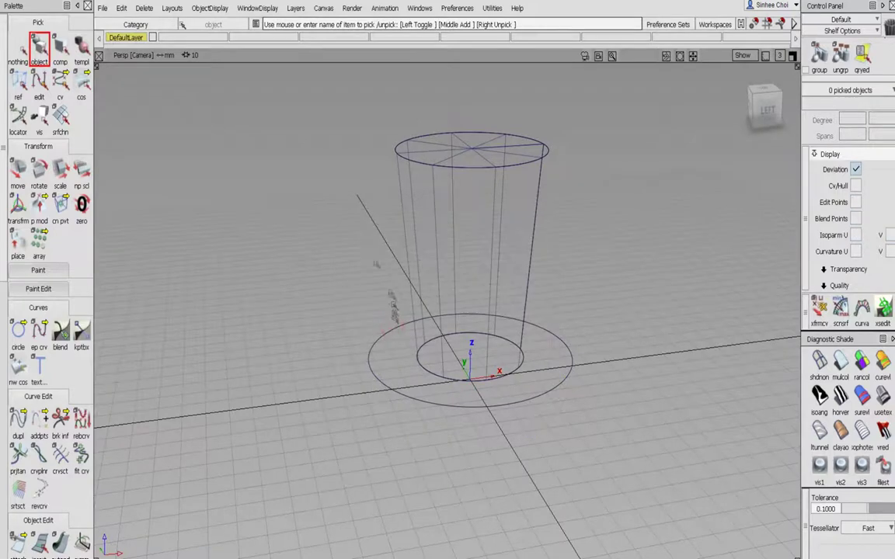
Step: Import Pentagram.wire and hide the CVs/hull and edit points of the imported star curve
{"action": "left_click", "coordinate": [106, 9]}
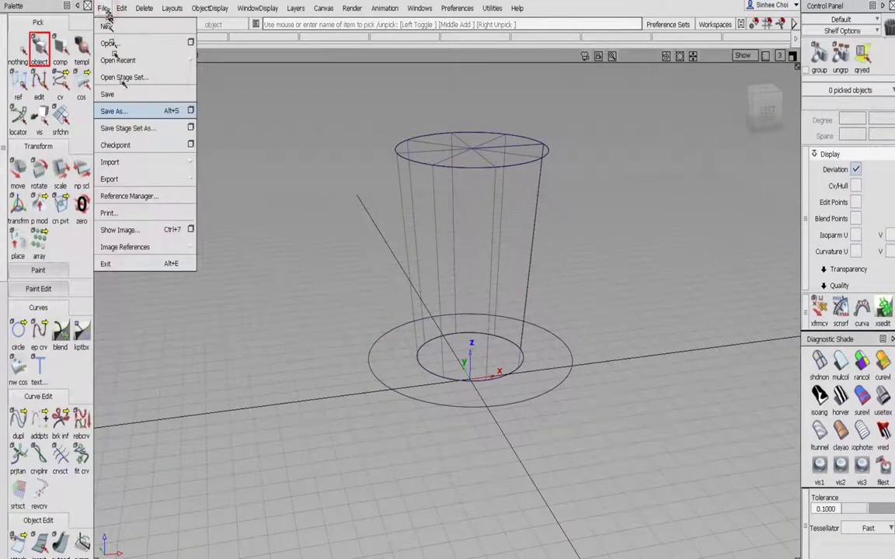
{"action": "mouse_move", "coordinate": [126, 163]}
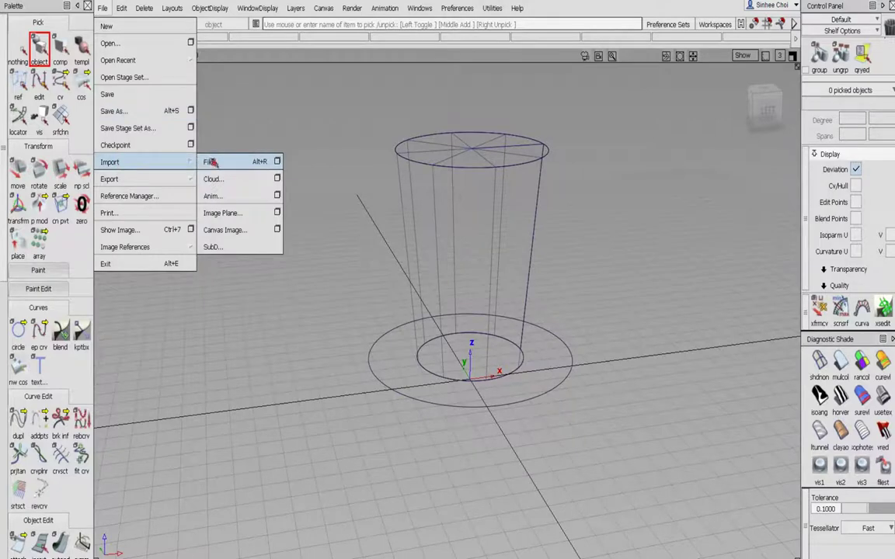
{"action": "left_click", "coordinate": [211, 161]}
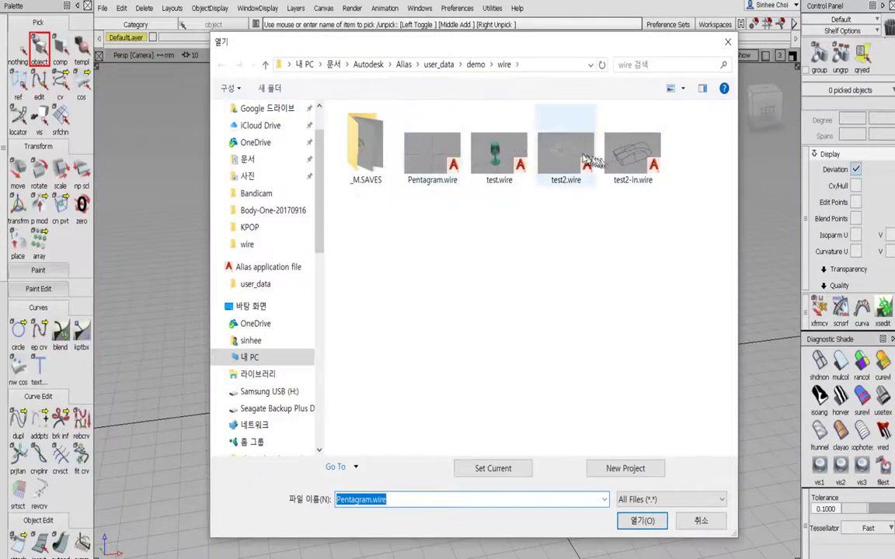
{"action": "left_click", "coordinate": [432, 170]}
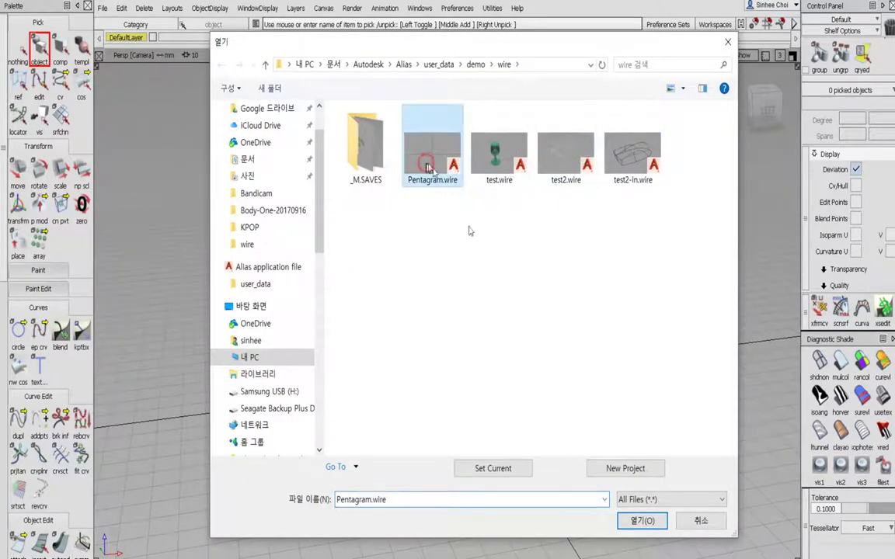
{"action": "left_click", "coordinate": [642, 520]}
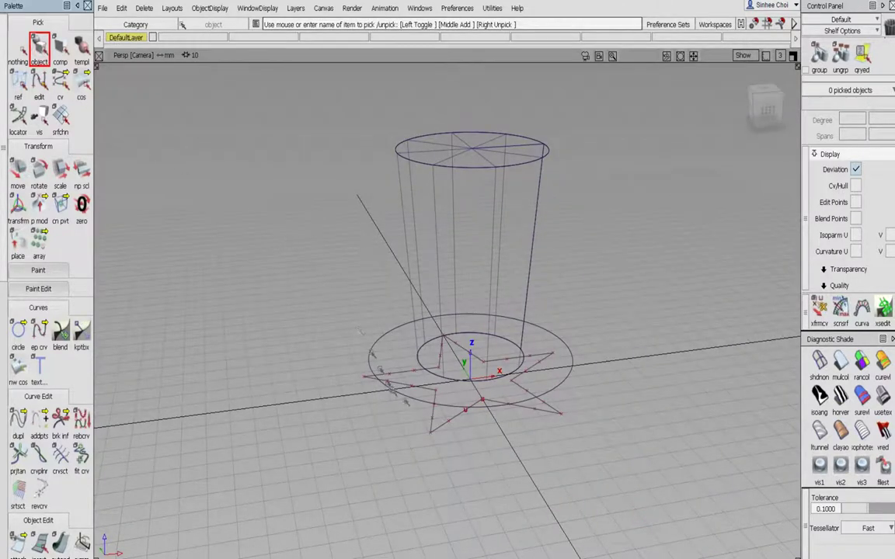
{"action": "left_click", "coordinate": [440, 428]}
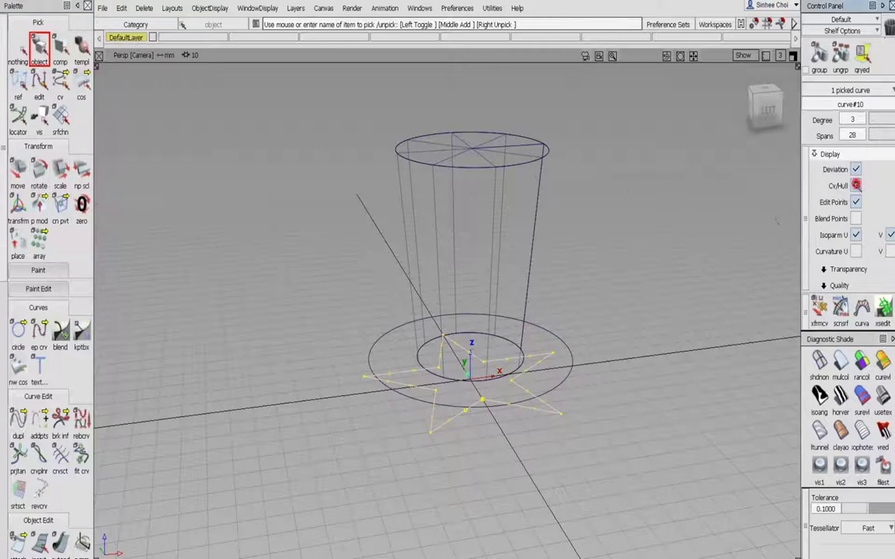
{"action": "left_click", "coordinate": [856, 201]}
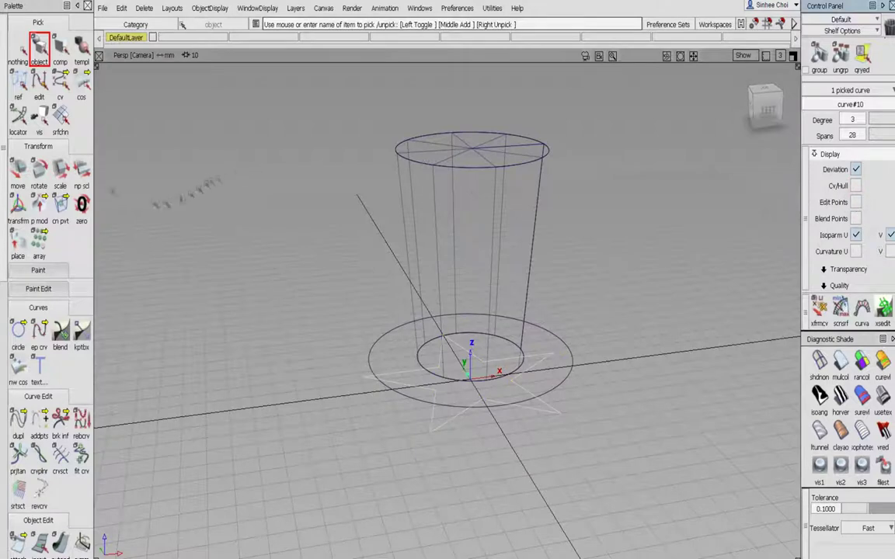
Step: Rotate the star curve upright and scale it down to a small star at the origin
{"action": "left_click", "coordinate": [40, 174]}
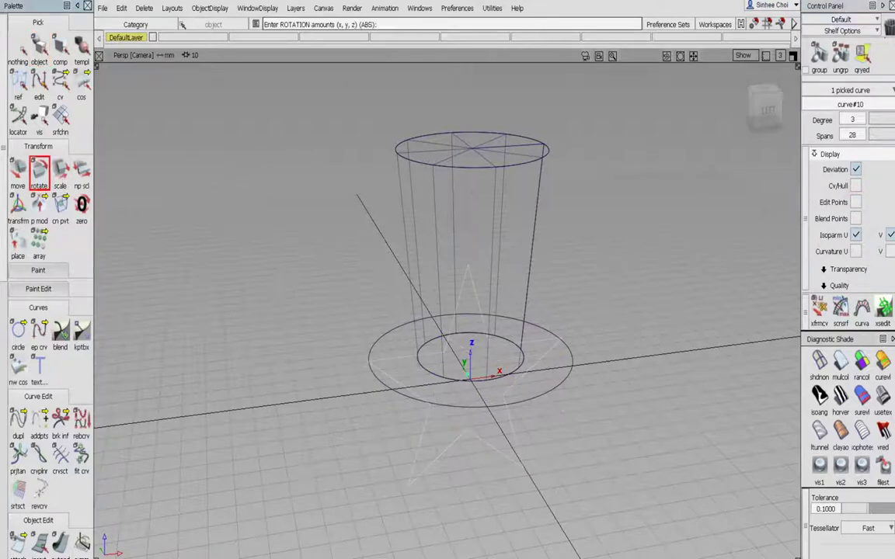
{"action": "left_click", "coordinate": [61, 172]}
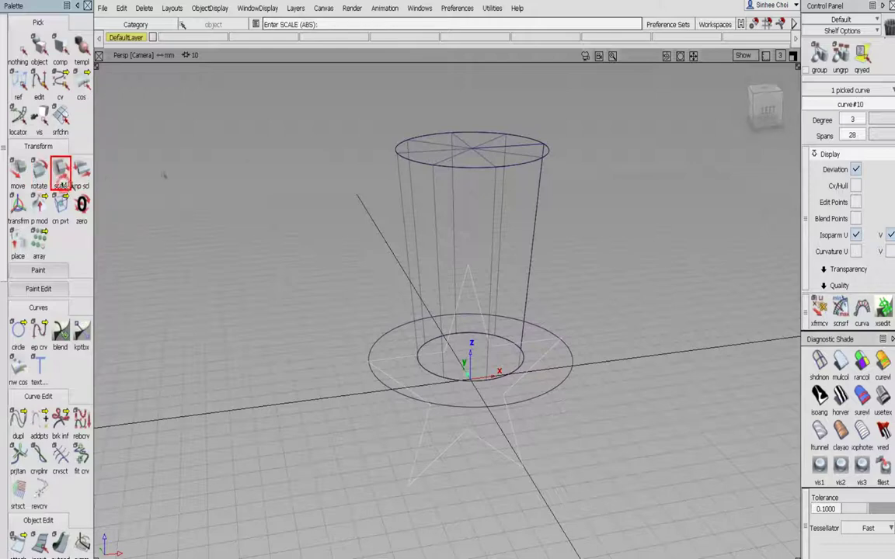
{"action": "left_click_drag", "start_coordinate": [260, 163], "coordinate": [190, 314]}
Step: Move the small star in front of the cone's upper wall and place its pivot at the centre of the cone's top
{"action": "left_click", "coordinate": [17, 172]}
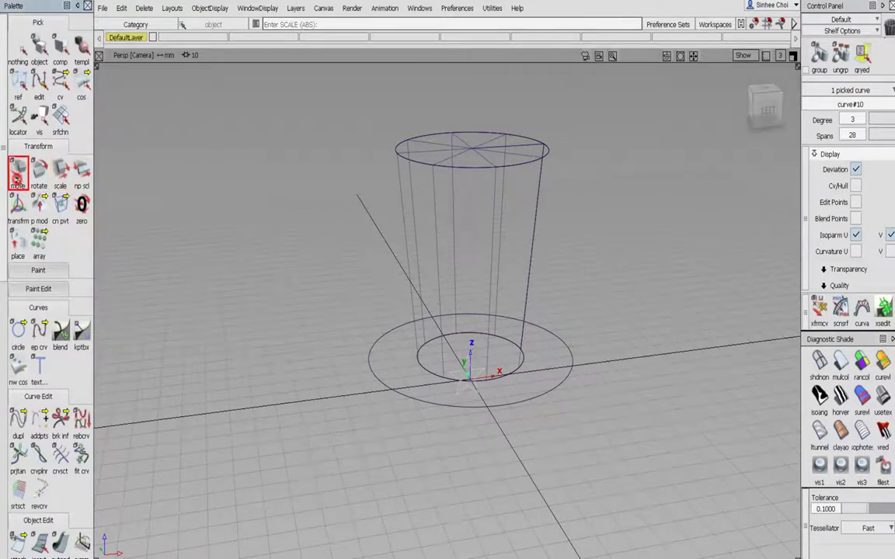
{"action": "left_click_drag", "start_coordinate": [233, 225], "coordinate": [544, 305]}
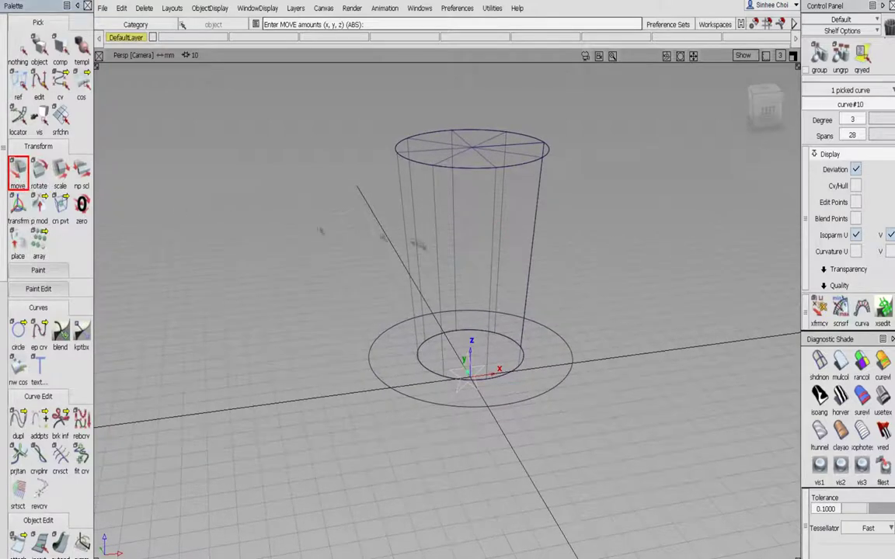
{"action": "left_click_drag", "start_coordinate": [491, 256], "coordinate": [494, 211]}
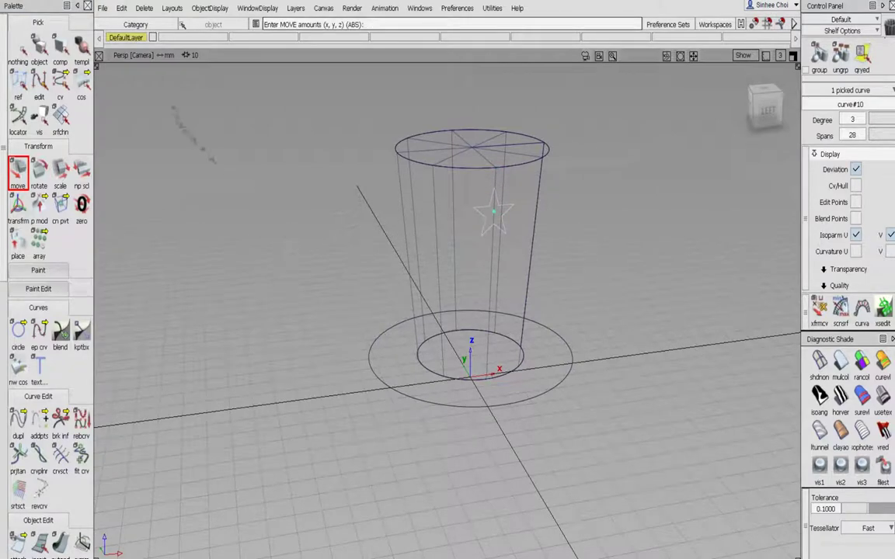
{"action": "left_click_drag", "start_coordinate": [61, 202], "coordinate": [82, 203]}
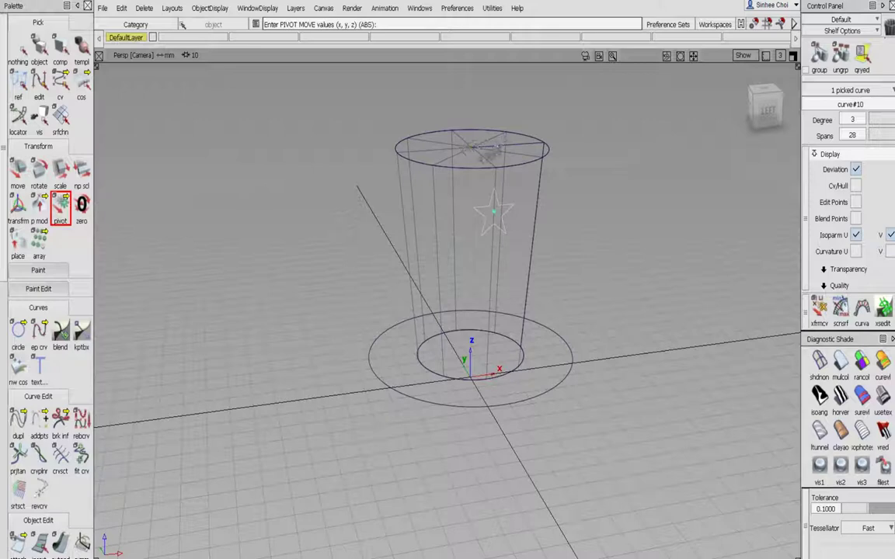
{"action": "left_click_drag", "start_coordinate": [480, 158], "coordinate": [425, 130]}
Step: Duplicate the star as 7 grouped copies around the cone, each rotated 45 degrees about Z, and clear the selection
{"action": "left_click", "coordinate": [121, 8]}
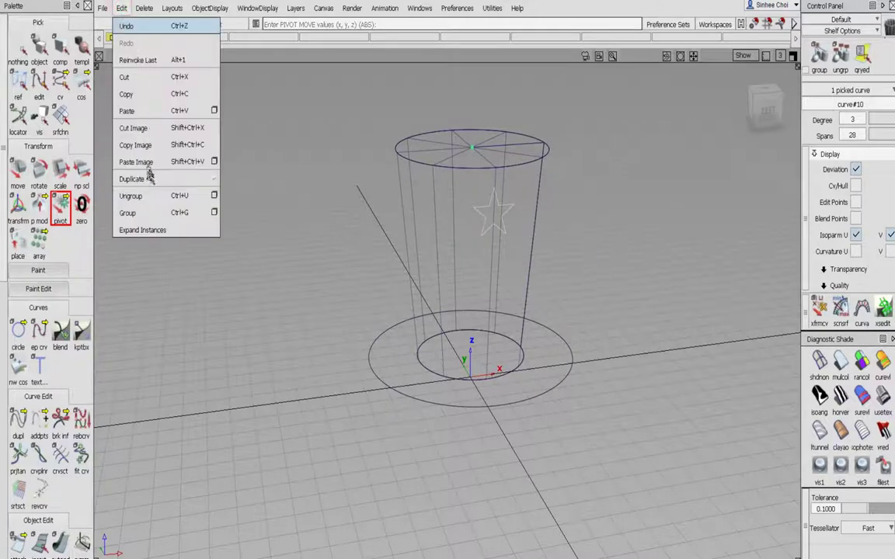
{"action": "mouse_move", "coordinate": [155, 179]}
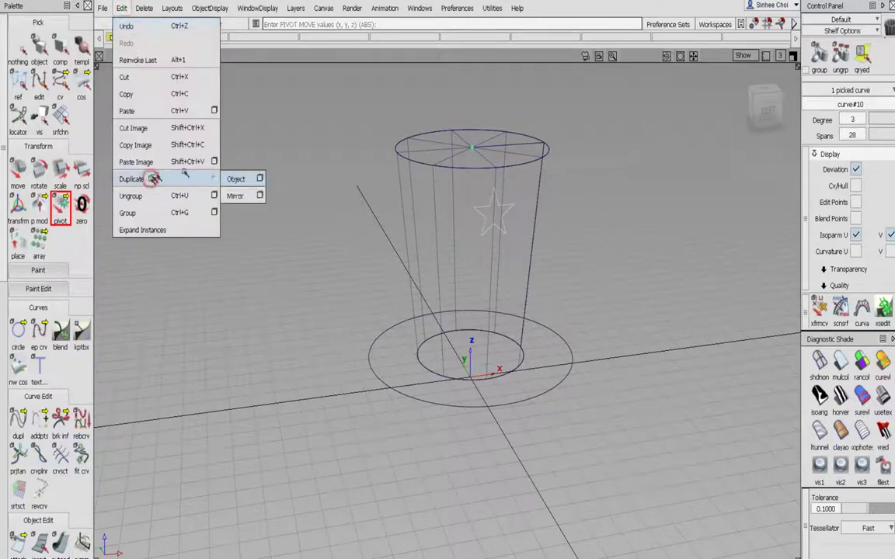
{"action": "left_click", "coordinate": [259, 179]}
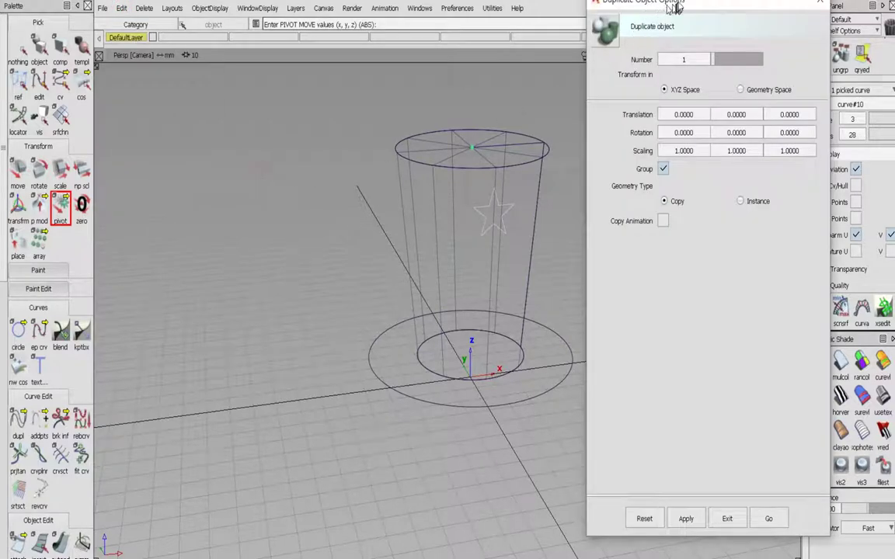
{"action": "left_click_drag", "start_coordinate": [691, 9], "coordinate": [690, 34]}
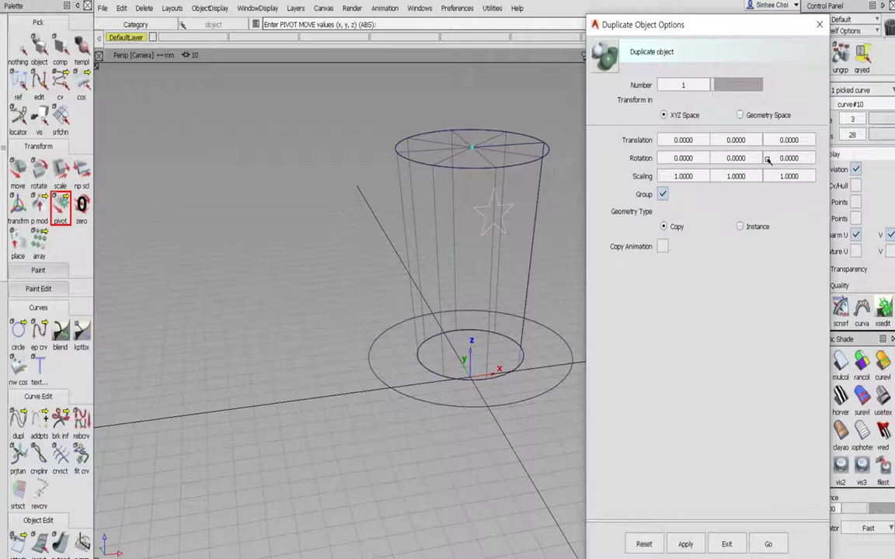
{"action": "left_click", "coordinate": [770, 159]}
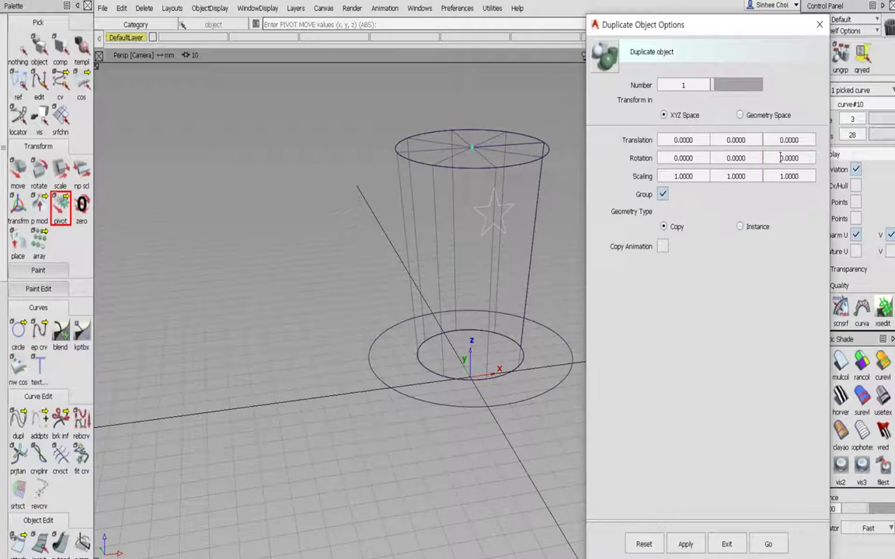
{"action": "left_click", "coordinate": [781, 158]}
{"action": "type", "text": "45"}
{"action": "left_click", "coordinate": [807, 264]}
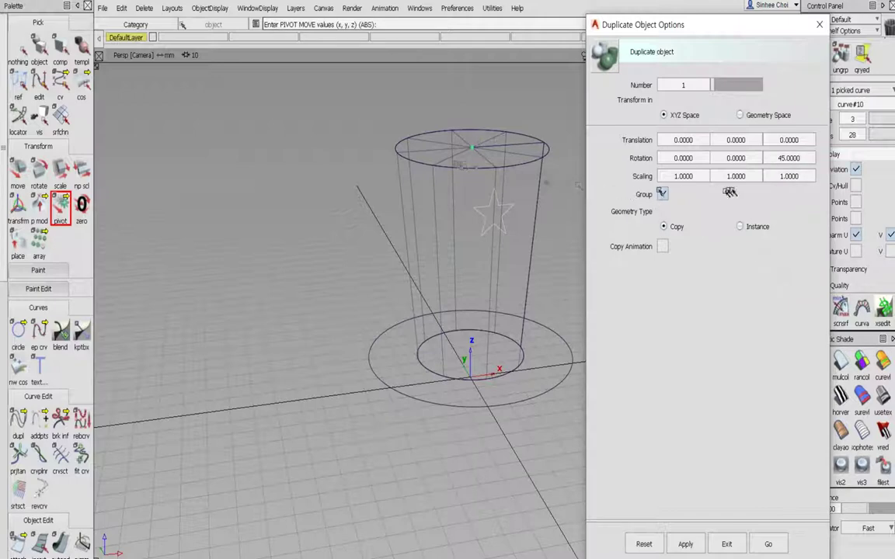
{"action": "left_click", "coordinate": [685, 84]}
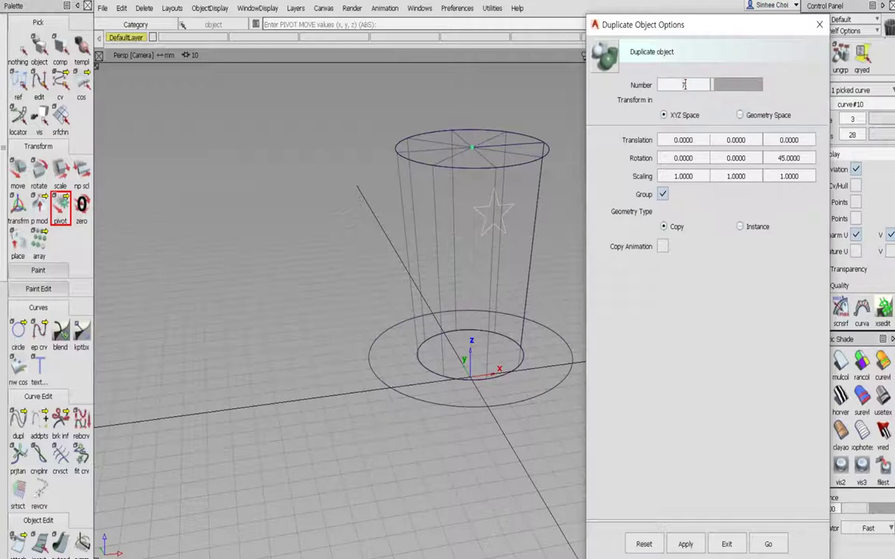
{"action": "type", "text": "7"}
{"action": "left_click", "coordinate": [674, 347]}
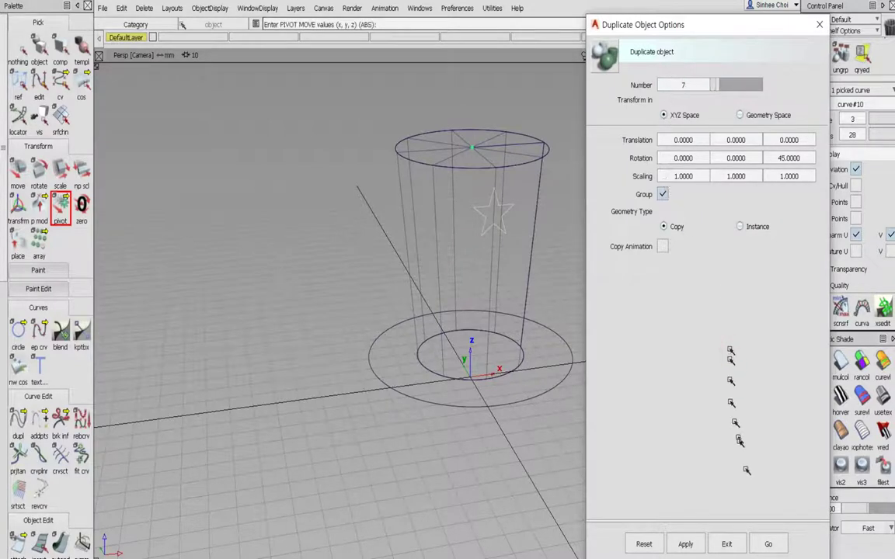
{"action": "left_click", "coordinate": [769, 544]}
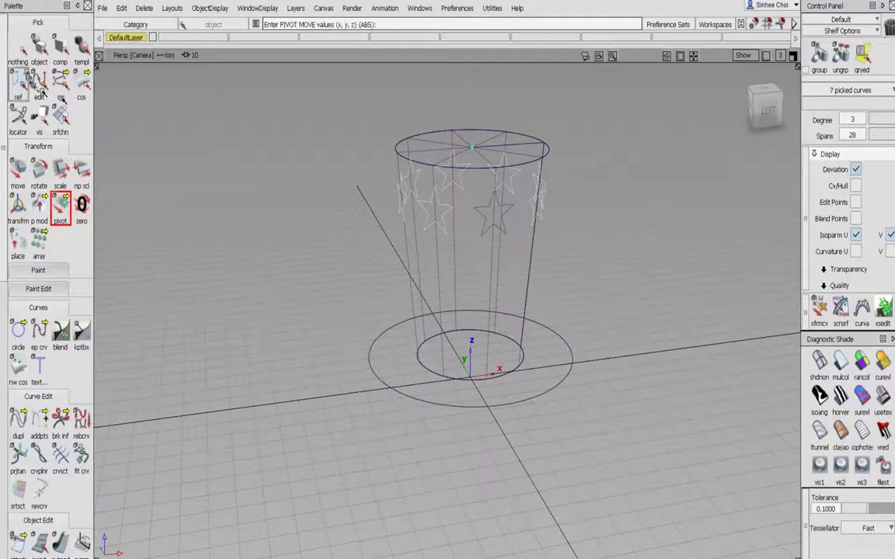
{"action": "left_click", "coordinate": [26, 50]}
{"action": "left_click", "coordinate": [38, 47]}
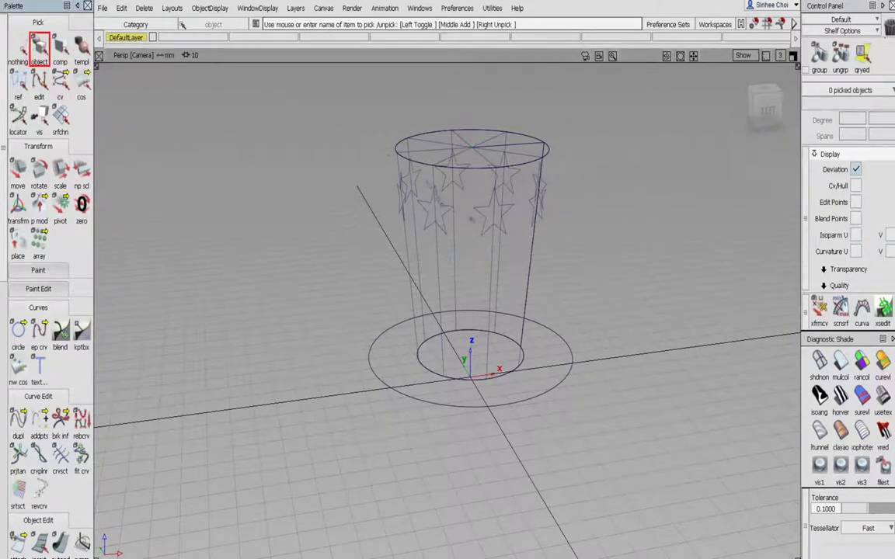
Step: Project all eight star curves onto the cone's surfaces as curves on surface, using the Normal vector option
{"action": "mouse_move", "coordinate": [579, 279]}
{"action": "left_mouse_down", "text": "alt+shift"}
{"action": "mouse_move", "coordinate": [594, 272]}
{"action": "mouse_move", "coordinate": [583, 278]}
{"action": "left_mouse_up", "text": "alt+shift"}
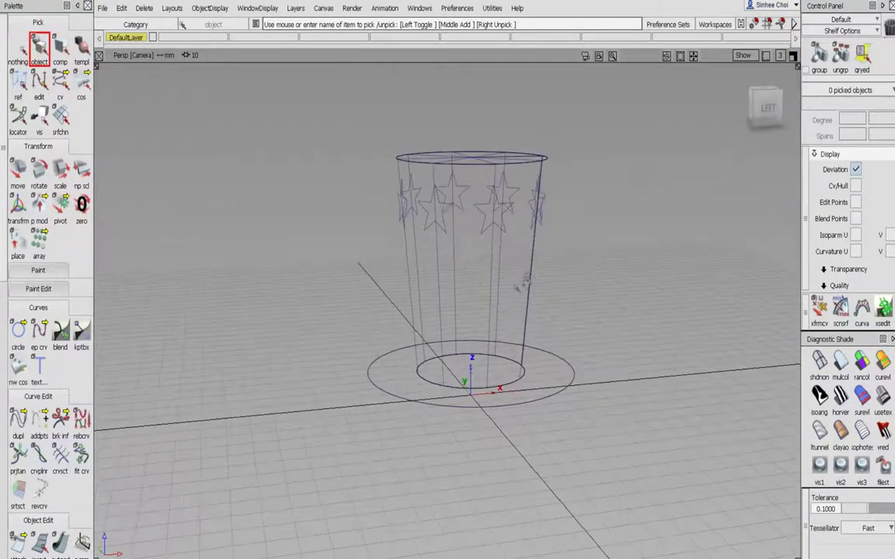
{"action": "left_click", "coordinate": [554, 289]}
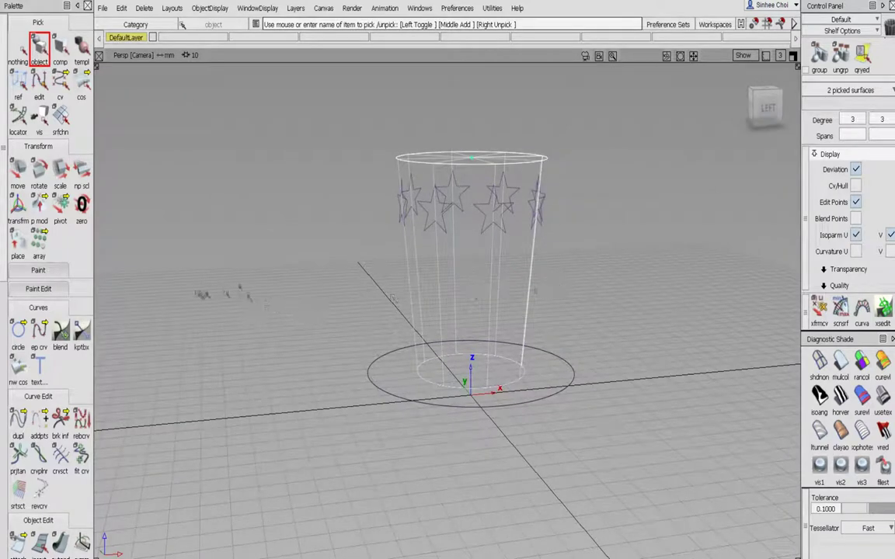
{"action": "left_click_drag", "start_coordinate": [281, 273], "coordinate": [261, 255], "text": "alt+shift"}
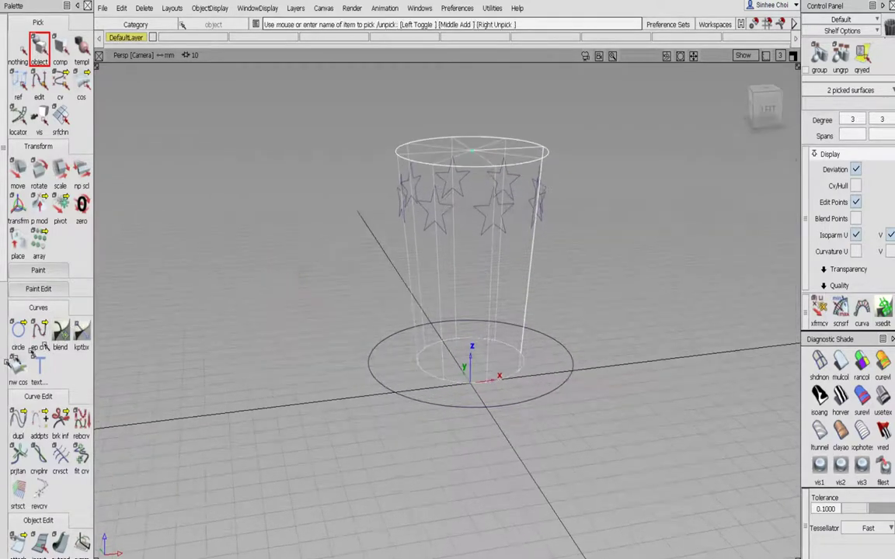
{"action": "scroll", "coordinate": [4, 362], "scroll_direction": "down", "scroll_amount": 5}
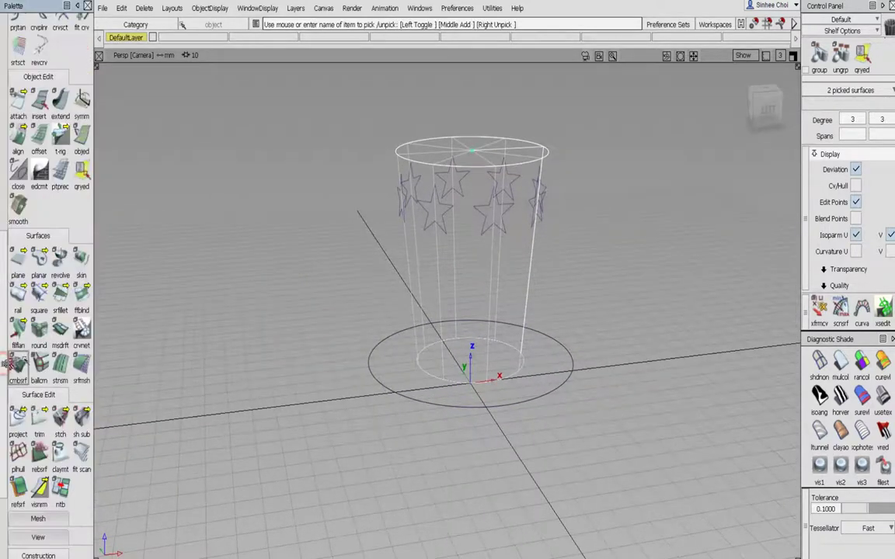
{"action": "left_click", "coordinate": [18, 420]}
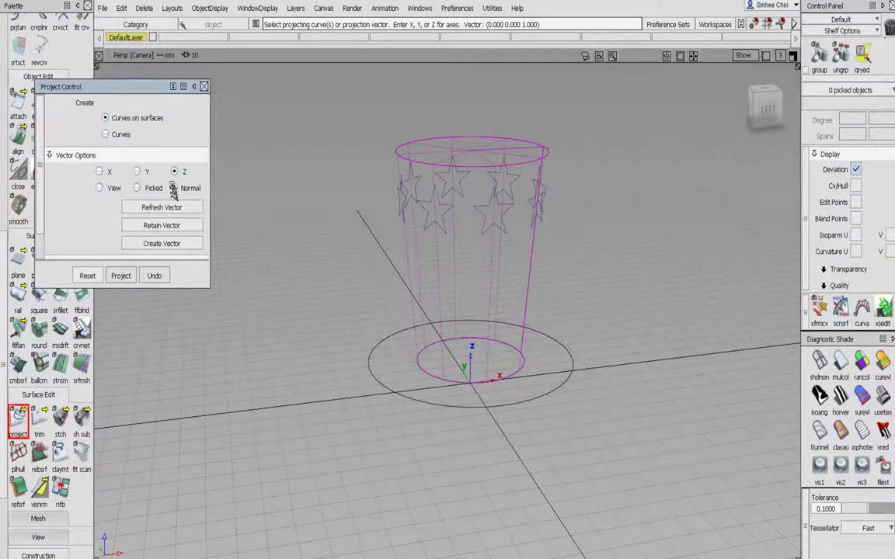
{"action": "left_click", "coordinate": [174, 188]}
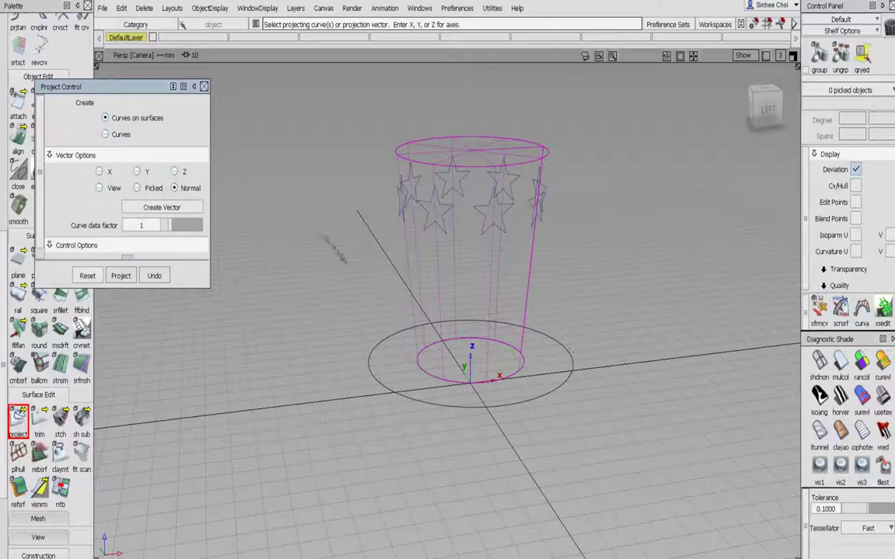
{"action": "left_click_drag", "start_coordinate": [350, 266], "coordinate": [549, 167]}
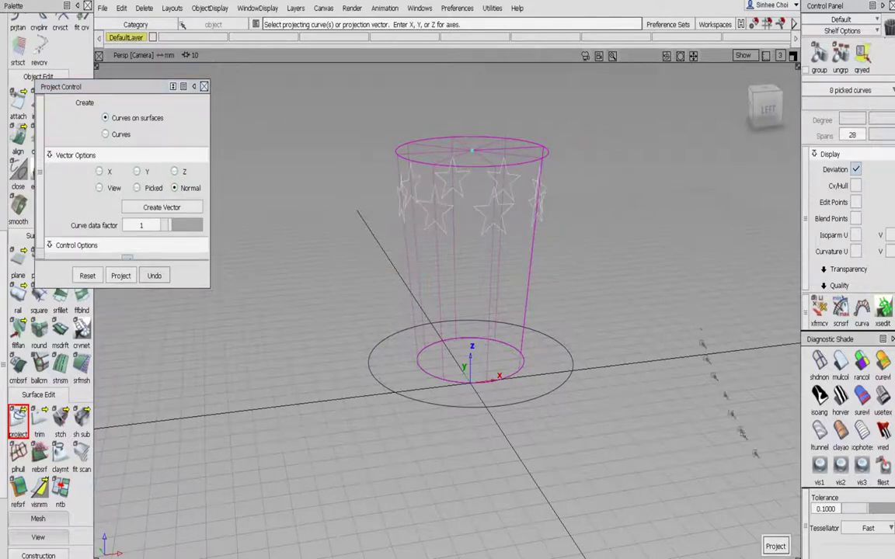
{"action": "left_click", "coordinate": [775, 546]}
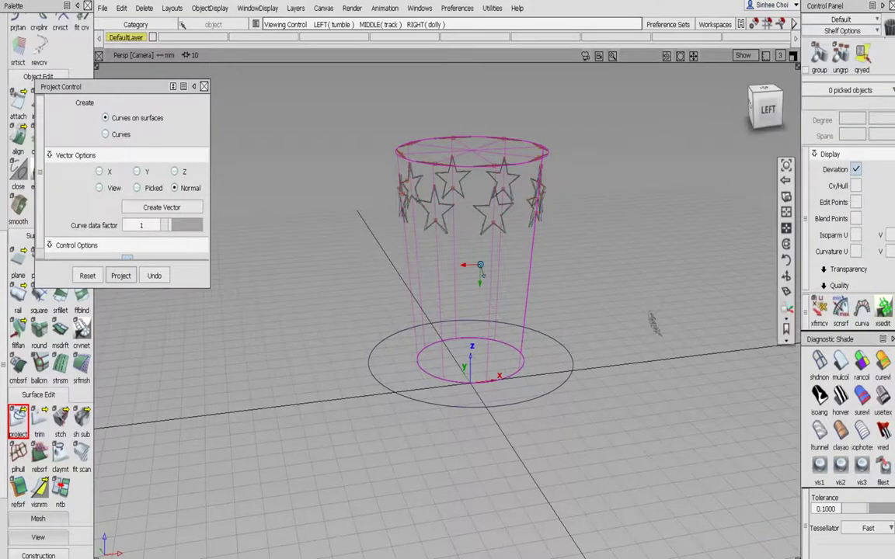
{"action": "left_click_drag", "start_coordinate": [647, 319], "coordinate": [653, 294], "text": "alt+shift"}
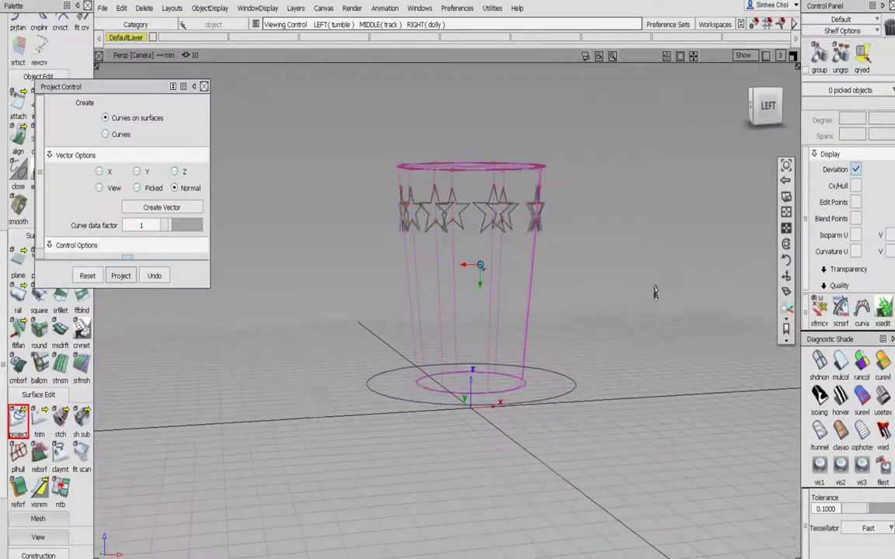
{"action": "left_click", "coordinate": [203, 86]}
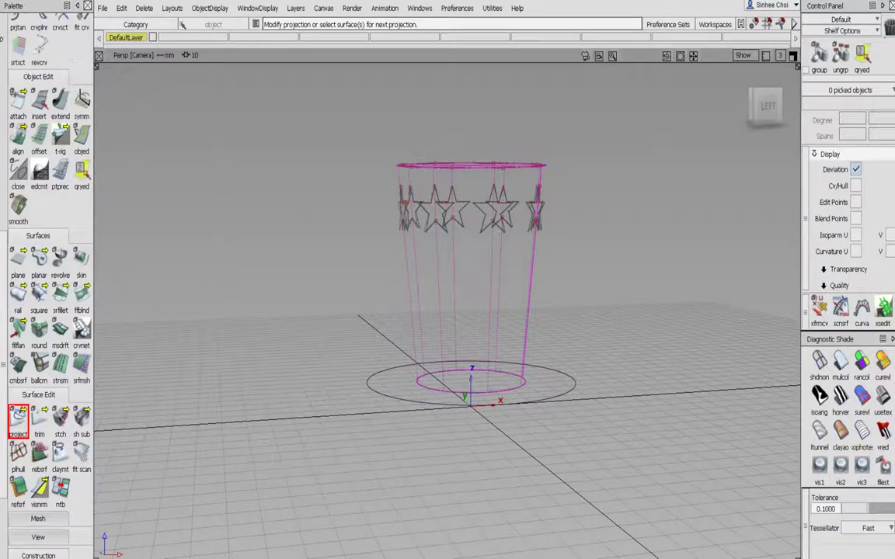
Step: Pick the unwanted projected curves on surface on the cone's top cap and delete them
{"action": "scroll", "coordinate": [4, 44], "scroll_direction": "up", "scroll_amount": 5}
{"action": "left_click", "coordinate": [82, 86]}
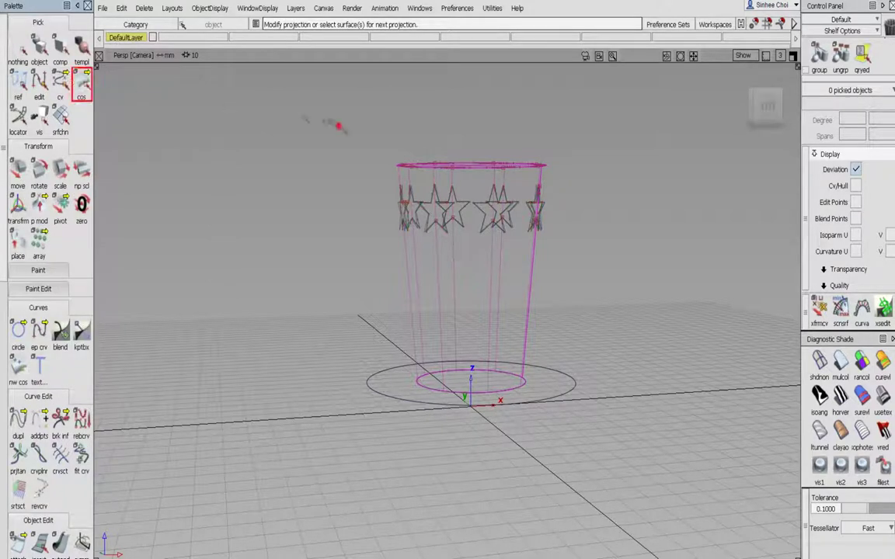
{"action": "left_click_drag", "start_coordinate": [339, 126], "coordinate": [557, 173]}
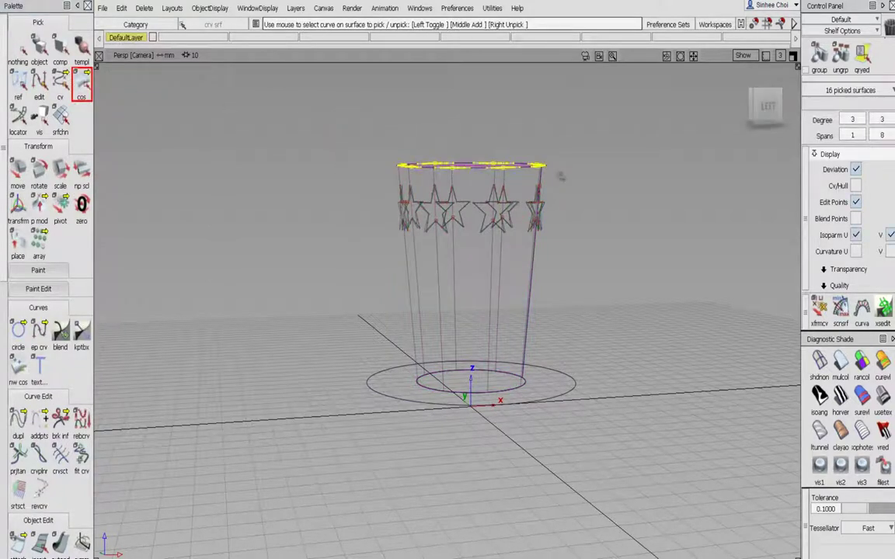
{"action": "left_click", "coordinate": [394, 324]}
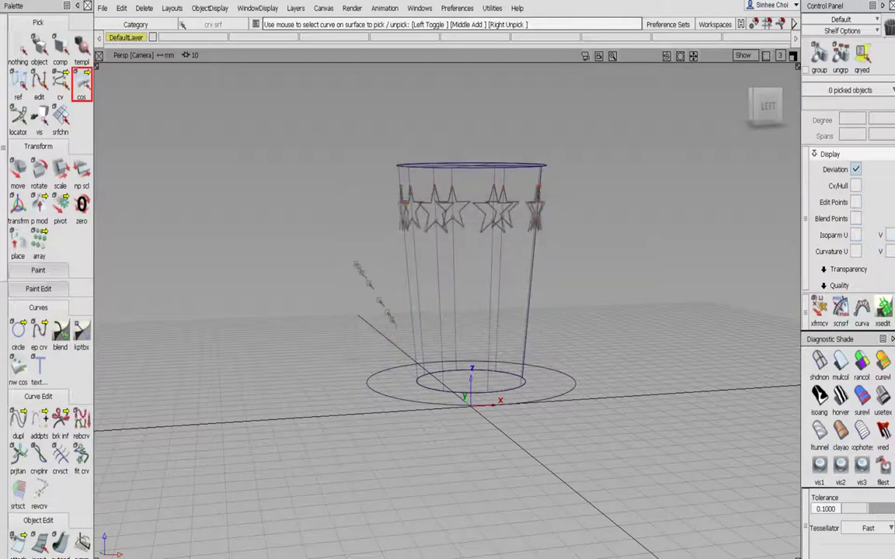
{"action": "left_click_drag", "start_coordinate": [357, 267], "coordinate": [373, 273], "text": "alt+shift"}
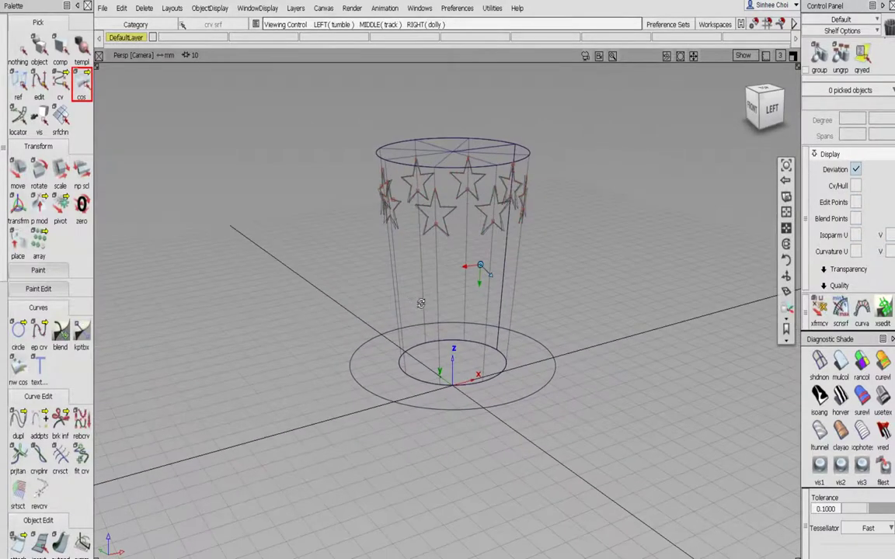
Step: Assign the eight original star curves to a new layer L1 and hide that layer
{"action": "left_click", "coordinate": [39, 48]}
{"action": "left_click", "coordinate": [419, 258]}
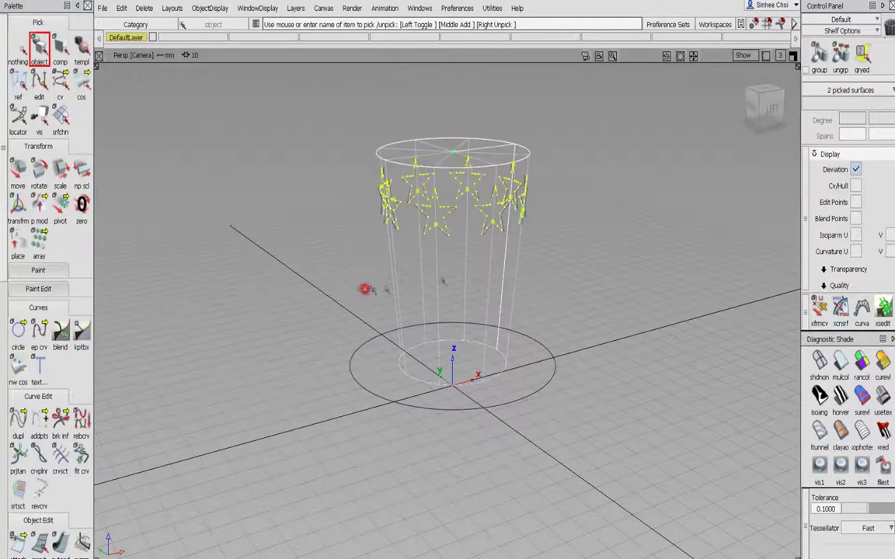
{"action": "left_click_drag", "start_coordinate": [363, 278], "coordinate": [546, 182]}
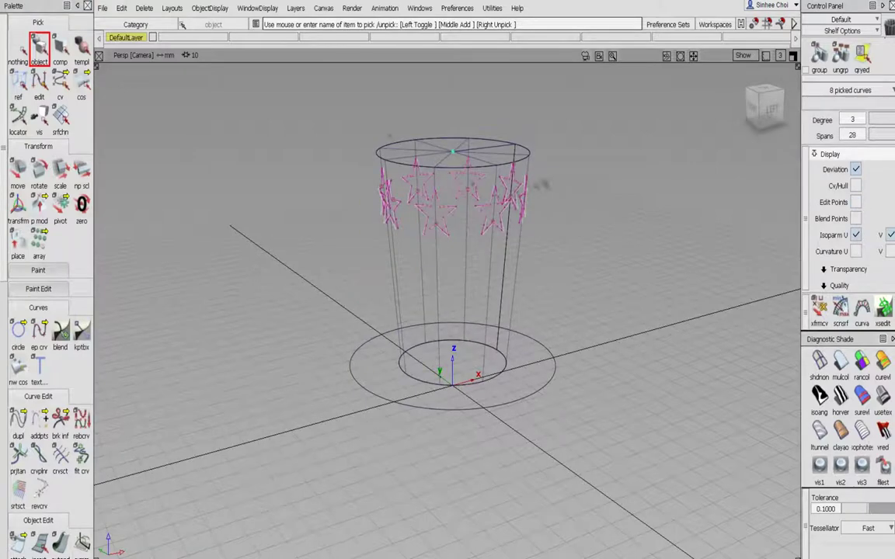
{"action": "left_click", "coordinate": [295, 8]}
{"action": "left_click", "coordinate": [300, 80]}
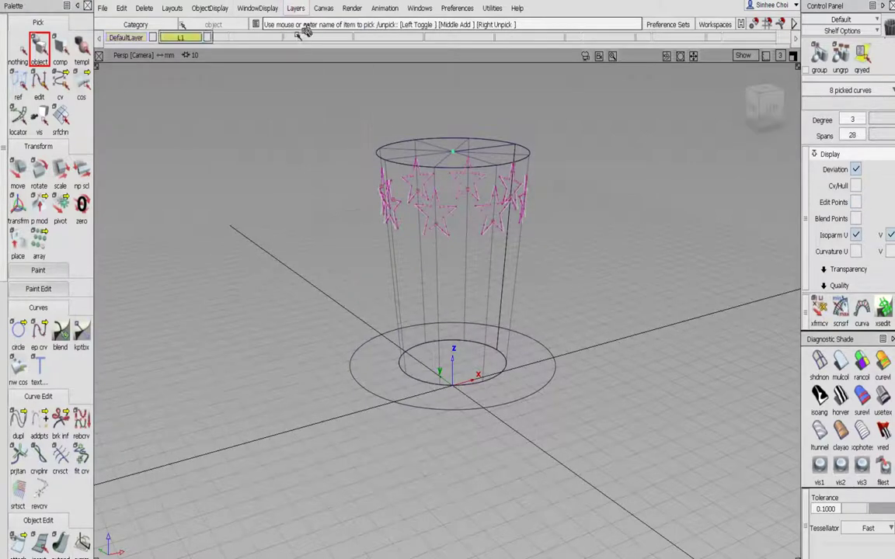
{"action": "right_click", "coordinate": [188, 39]}
{"action": "left_click", "coordinate": [190, 51]}
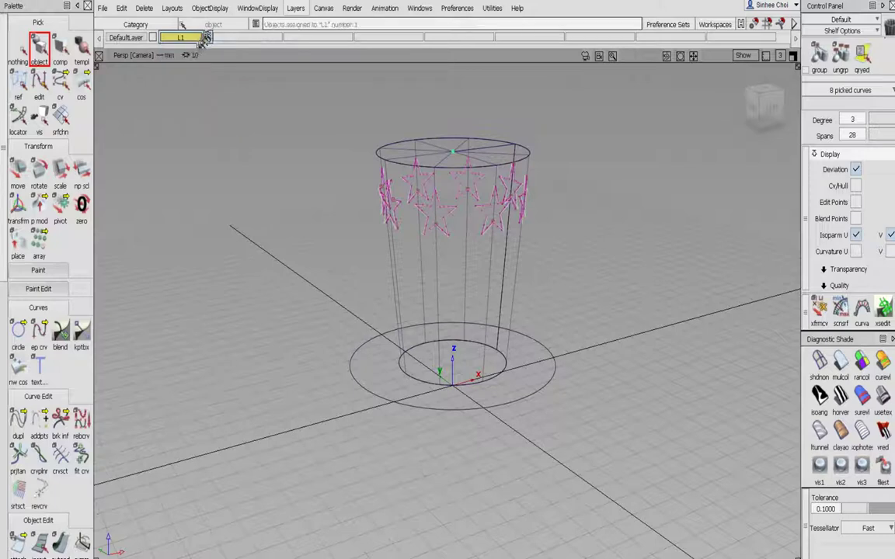
{"action": "left_click_drag", "start_coordinate": [342, 245], "coordinate": [319, 249], "text": "alt+shift"}
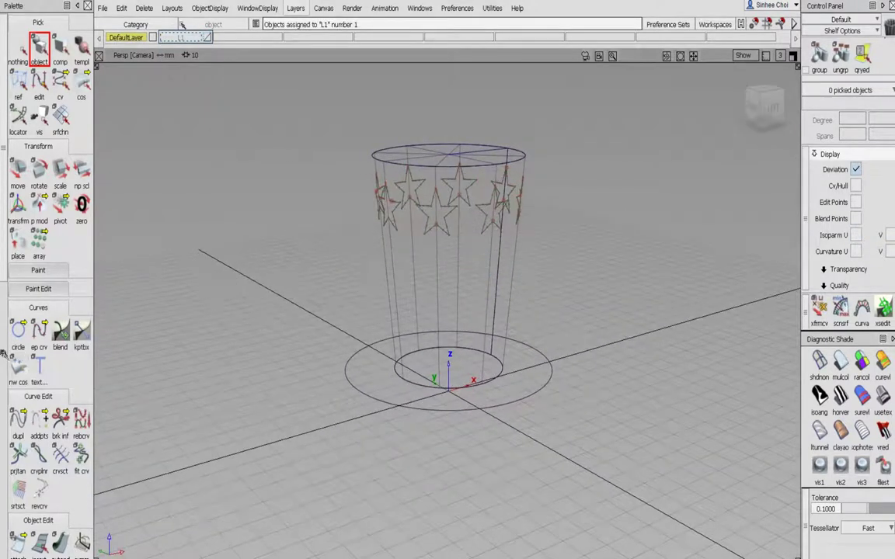
Step: Trim the cone's side surface along the projected star curves with the Divide option
{"action": "scroll", "coordinate": [6, 322], "scroll_direction": "down", "scroll_amount": 5}
{"action": "left_click", "coordinate": [38, 445]}
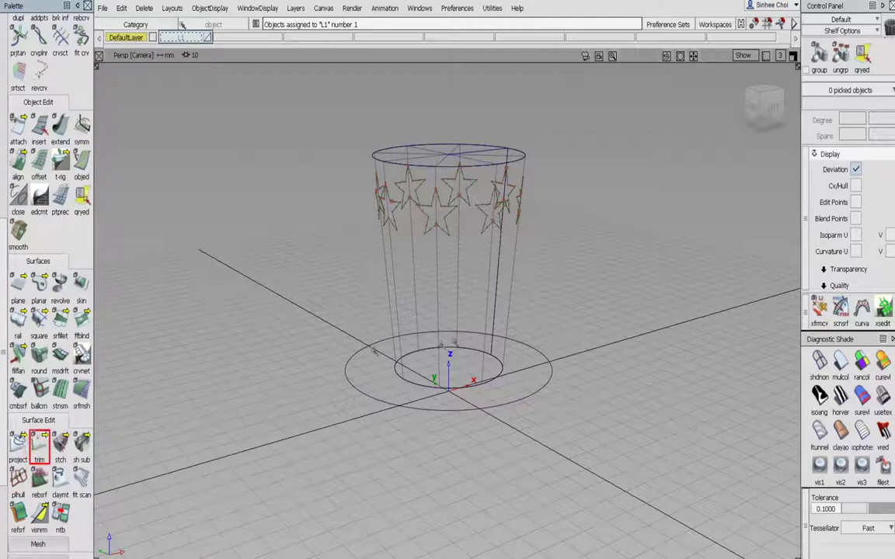
{"action": "left_click", "coordinate": [439, 314]}
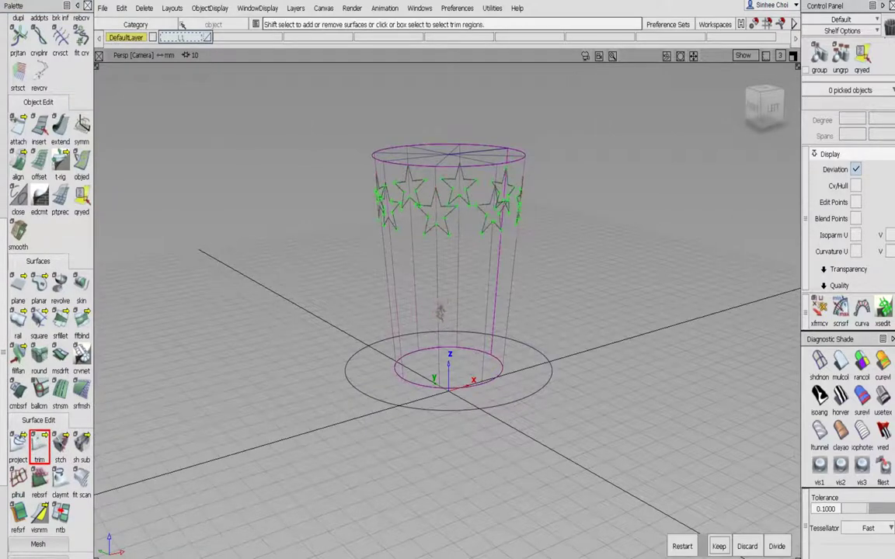
{"action": "left_click", "coordinate": [450, 280]}
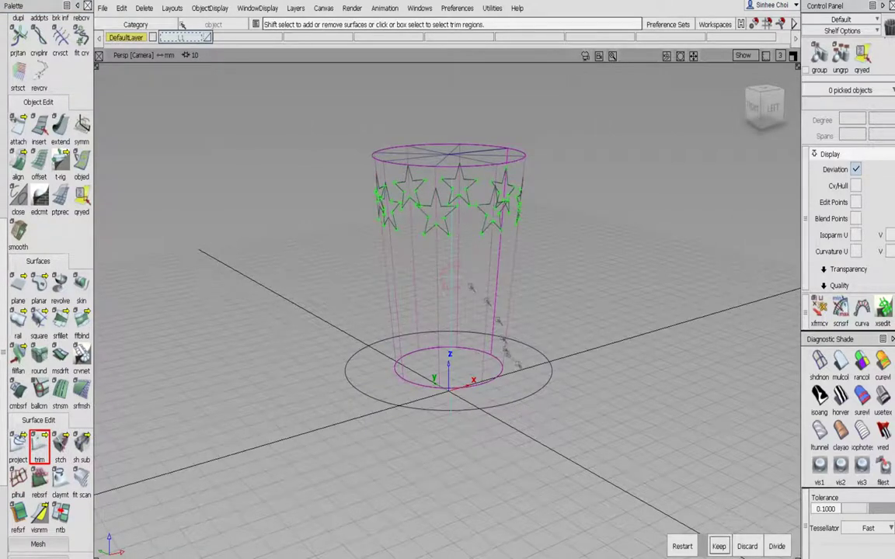
{"action": "left_click", "coordinate": [777, 547]}
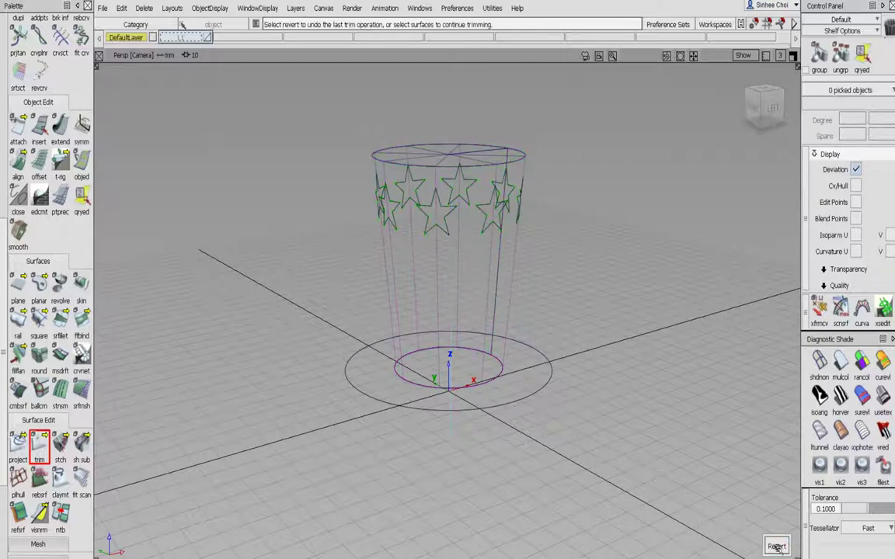
{"action": "scroll", "coordinate": [31, 47], "scroll_direction": "up", "scroll_amount": 5}
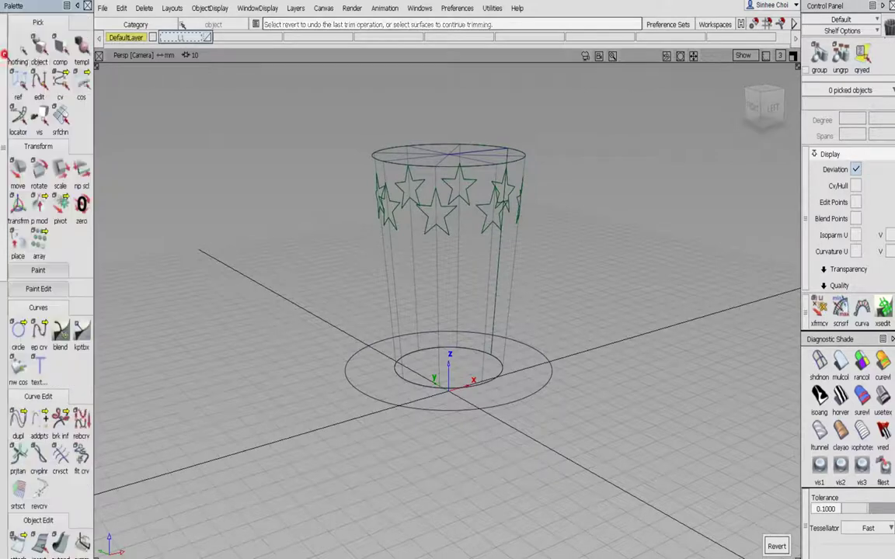
{"action": "left_click", "coordinate": [39, 49]}
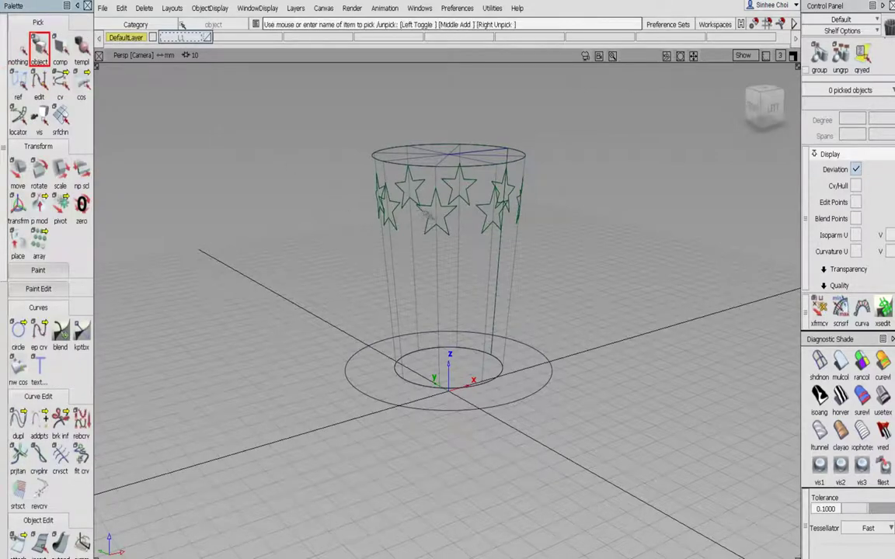
{"action": "left_click", "coordinate": [431, 215]}
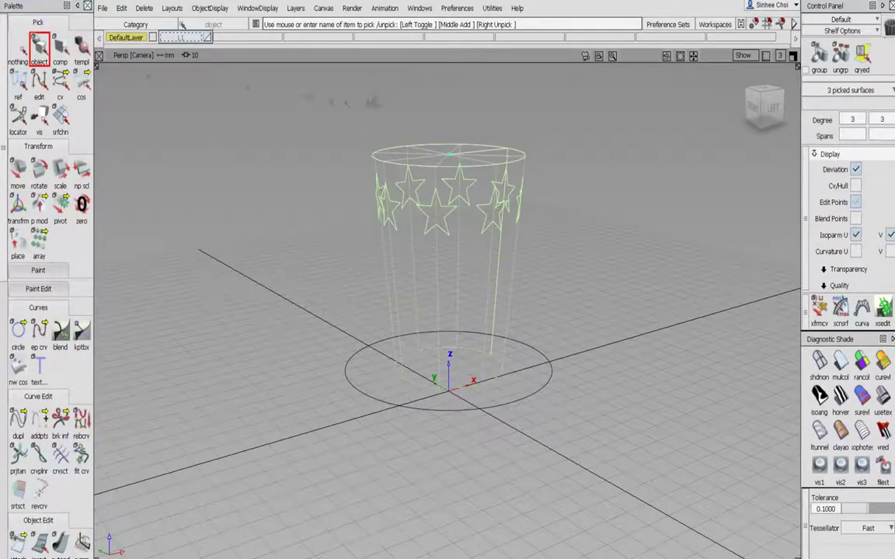
{"action": "left_click", "coordinate": [17, 47]}
Step: Pick the star-shaped surface on the cone wall as a component and create a new shader
{"action": "left_click", "coordinate": [60, 48]}
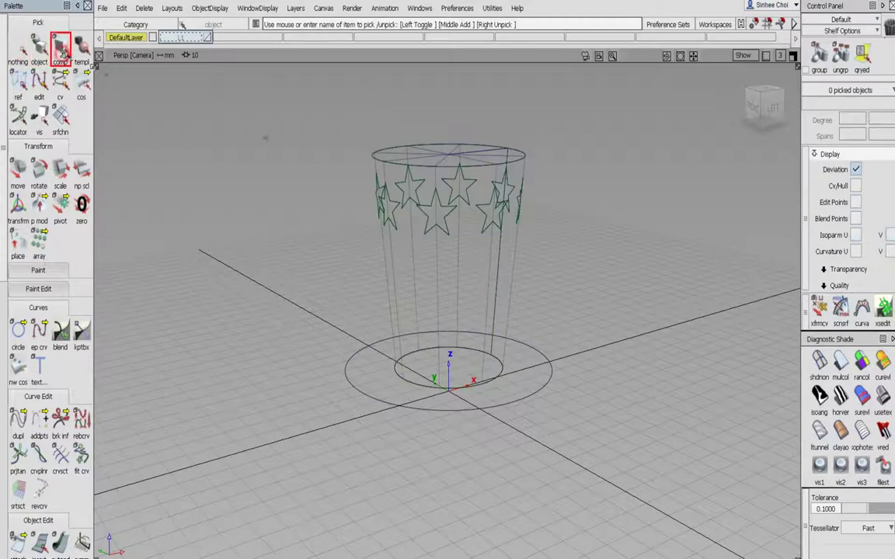
{"action": "left_click", "coordinate": [437, 214]}
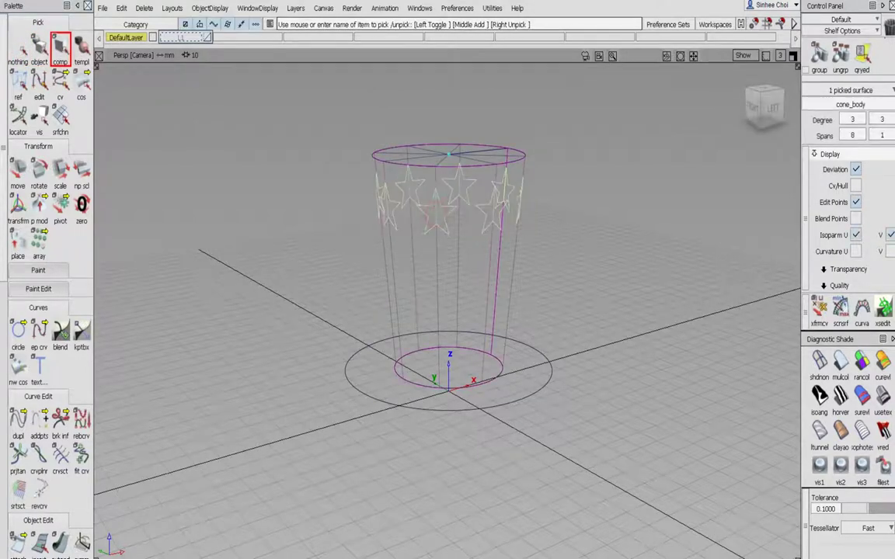
{"action": "left_click", "coordinate": [352, 8]}
{"action": "mouse_move", "coordinate": [361, 44]}
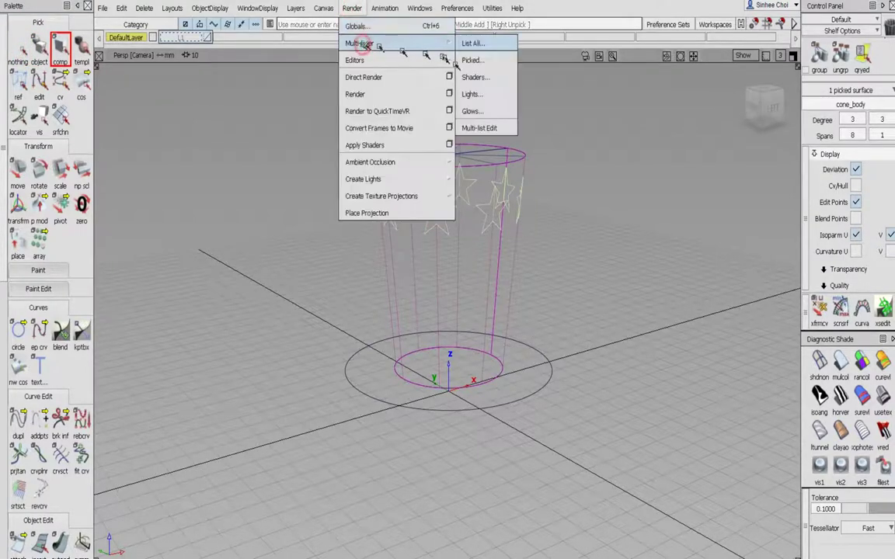
{"action": "left_click", "coordinate": [422, 77]}
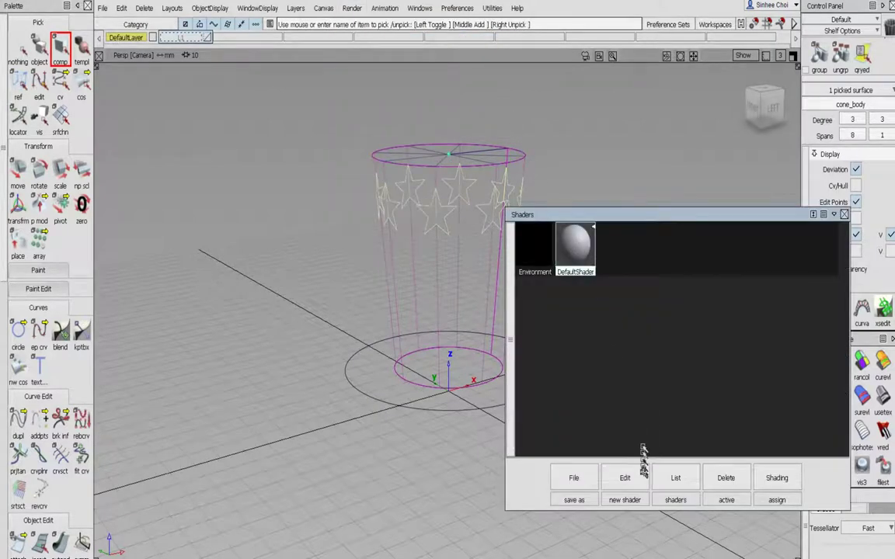
{"action": "left_click", "coordinate": [636, 476]}
{"action": "left_click", "coordinate": [639, 455]}
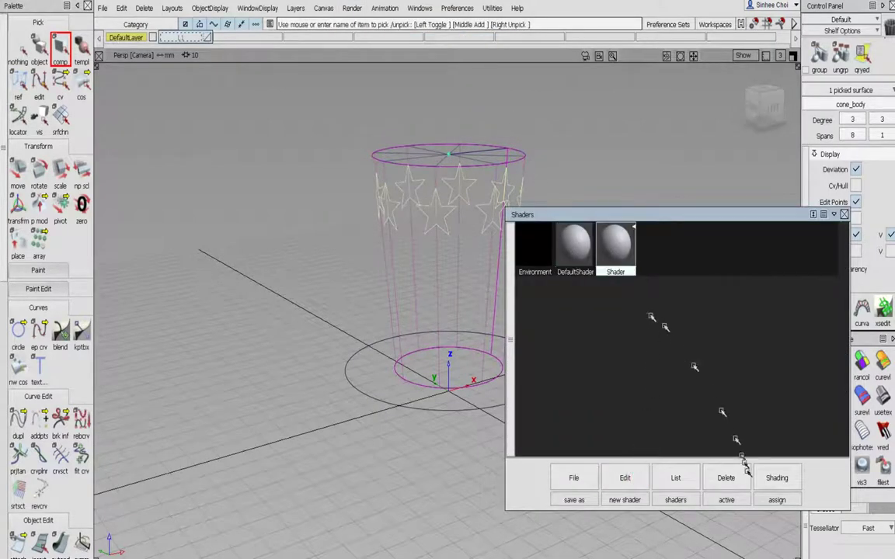
Step: Set the new shader's color to pure yellow, RGB 255, 255, 0, and close its editors
{"action": "double_click", "coordinate": [619, 251]}
{"action": "middle_click_drag", "start_coordinate": [620, 251], "coordinate": [272, 372]}
{"action": "left_click", "coordinate": [256, 375]}
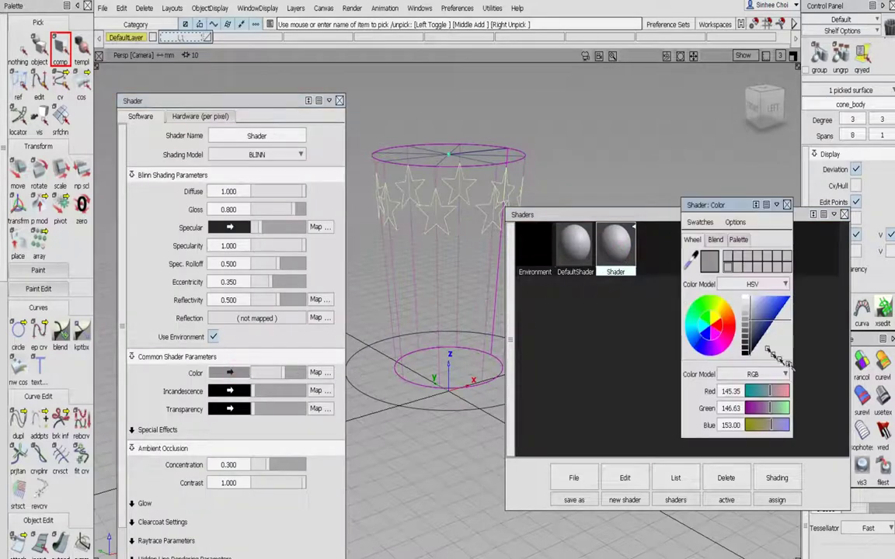
{"action": "left_click_drag", "start_coordinate": [717, 317], "coordinate": [721, 305]}
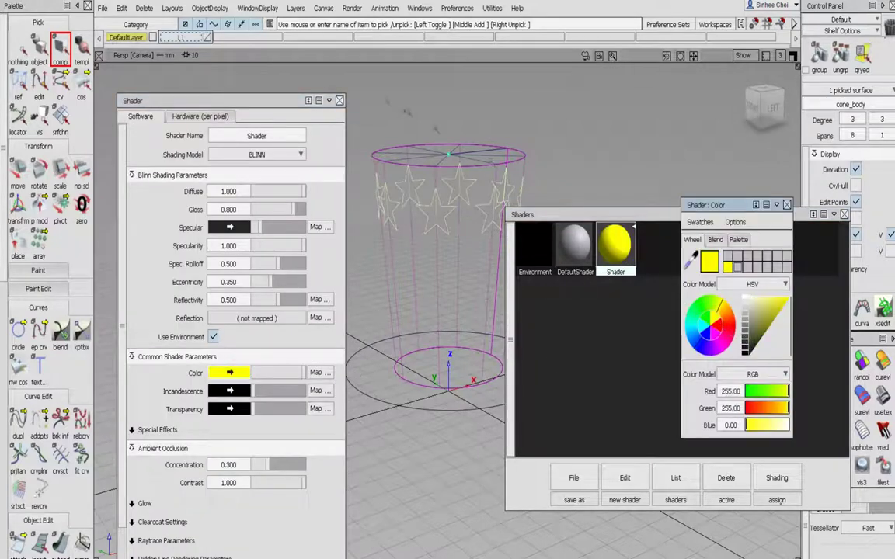
{"action": "left_click", "coordinate": [339, 101]}
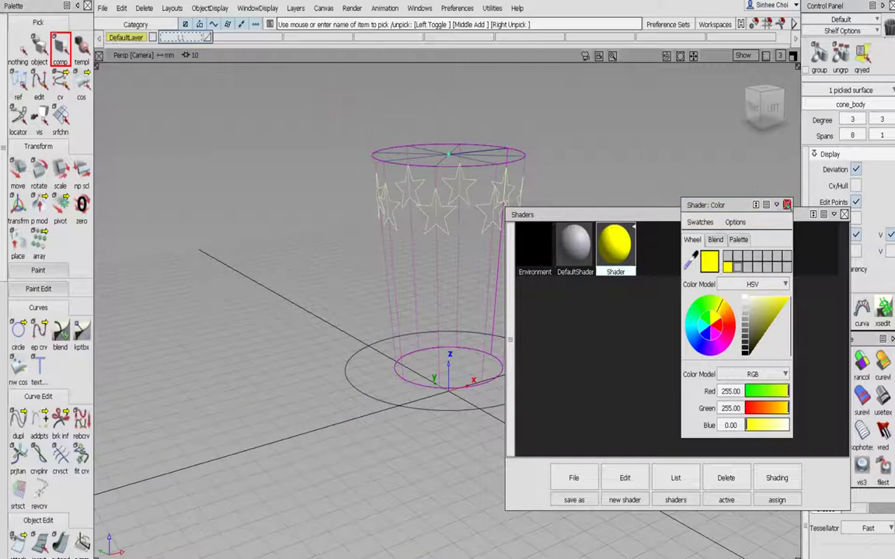
{"action": "left_click", "coordinate": [786, 204]}
Step: Assign the yellow shader to the picked star surface, close the shader list and clear the selection
{"action": "left_click", "coordinate": [777, 476]}
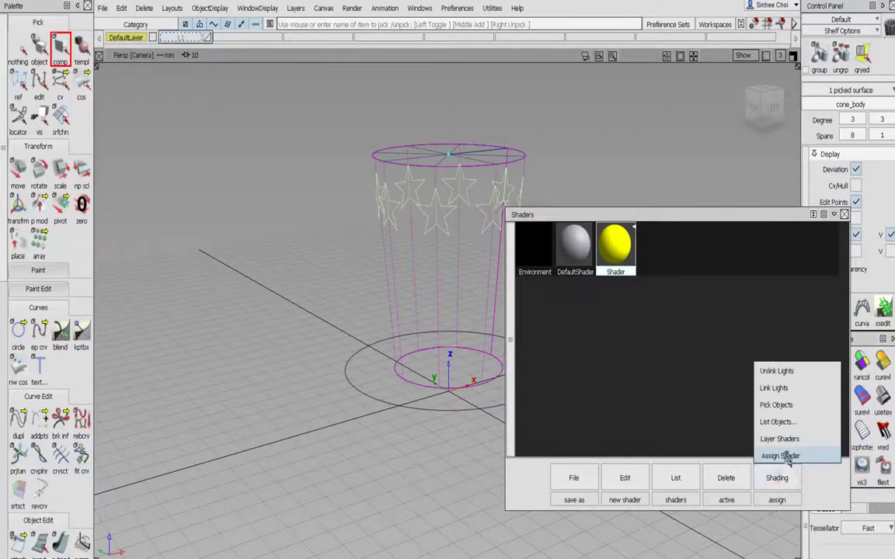
{"action": "left_click", "coordinate": [784, 457]}
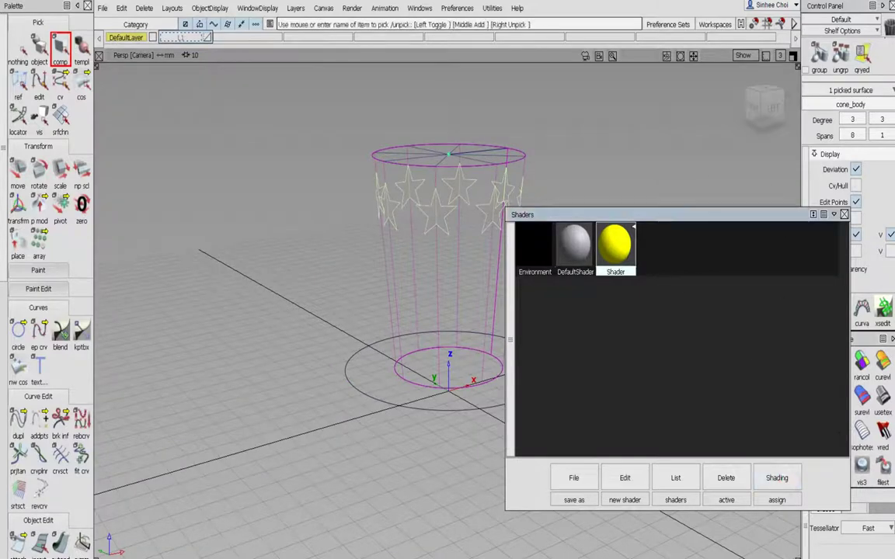
{"action": "left_click", "coordinate": [845, 214]}
{"action": "left_click", "coordinate": [18, 48]}
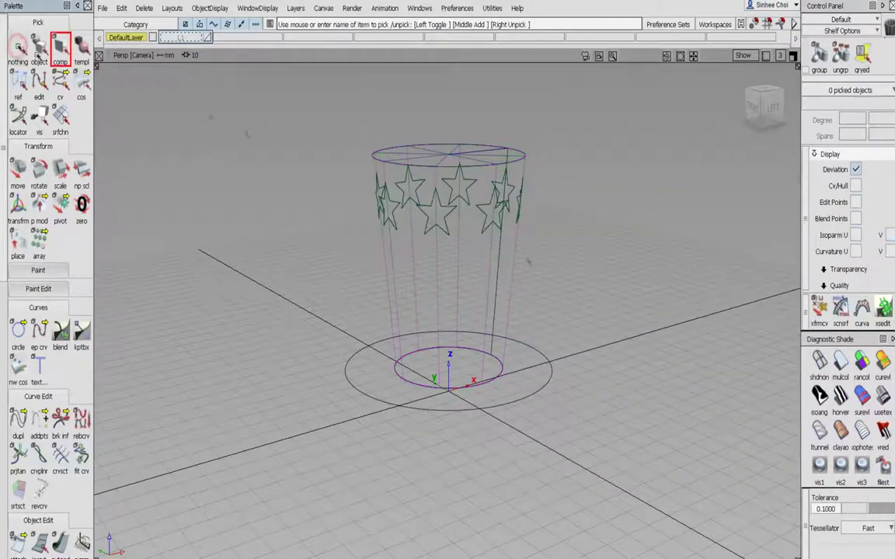
Step: Display the whole hat model shaded with the vis1 diagnostic shade
{"action": "left_click", "coordinate": [820, 464]}
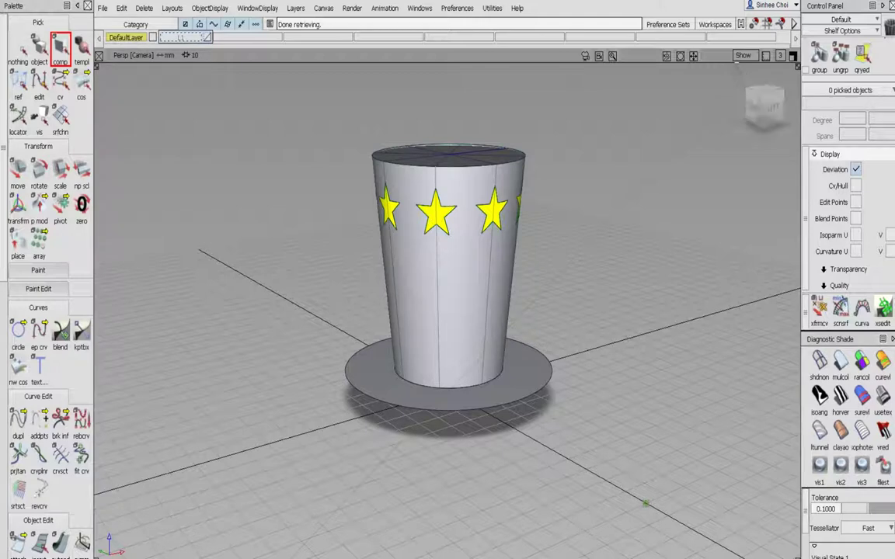
{"action": "left_click", "coordinate": [743, 56]}
{"action": "left_click", "coordinate": [726, 223]}
Step: Darken the DefaultShader's color to near black for the hat body and brim, and close the shader windows
{"action": "left_click", "coordinate": [350, 8]}
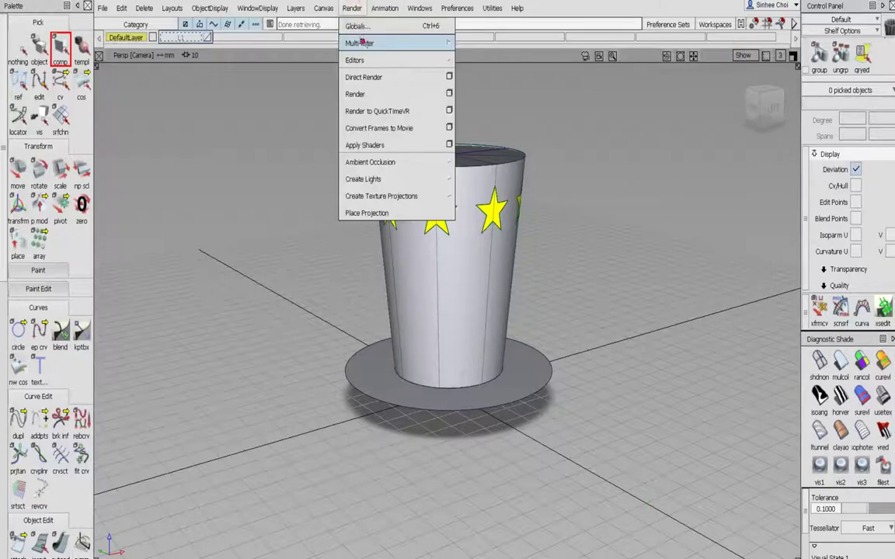
{"action": "mouse_move", "coordinate": [354, 43]}
{"action": "left_click", "coordinate": [491, 78]}
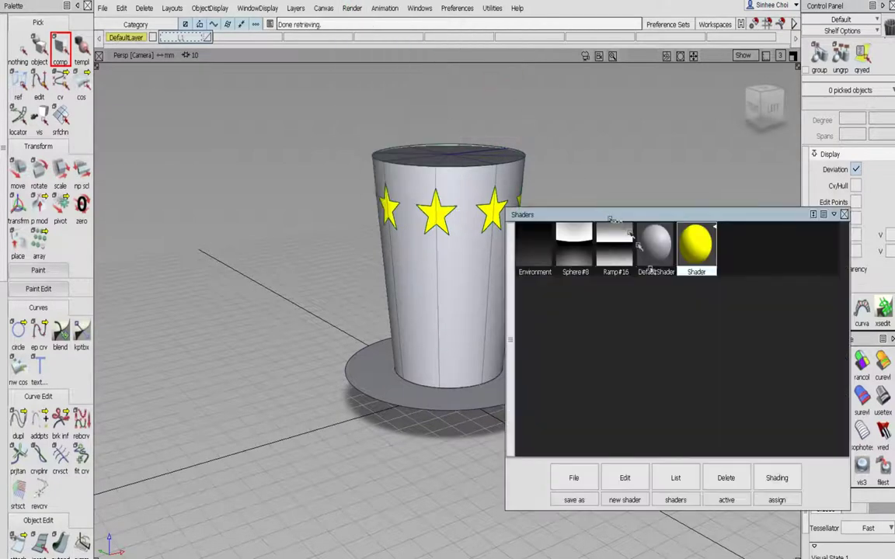
{"action": "double_click", "coordinate": [656, 247]}
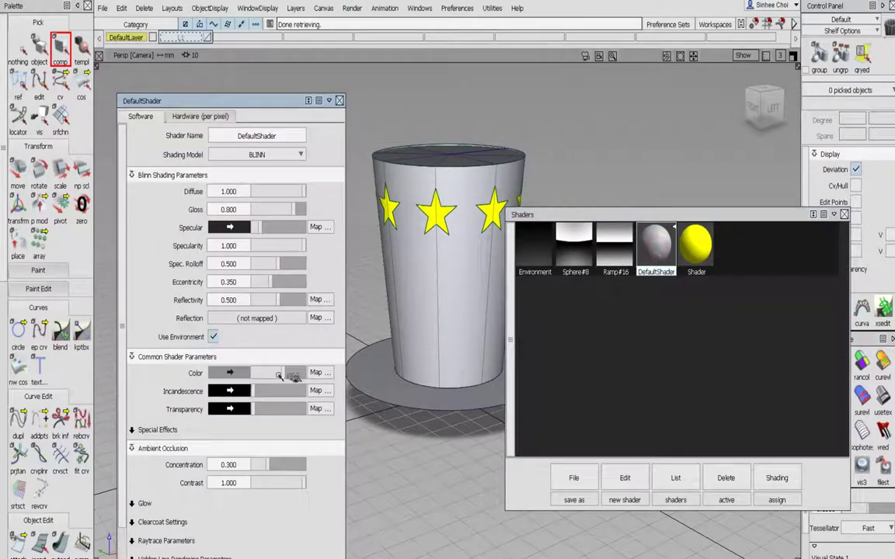
{"action": "left_click_drag", "start_coordinate": [289, 371], "coordinate": [258, 373]}
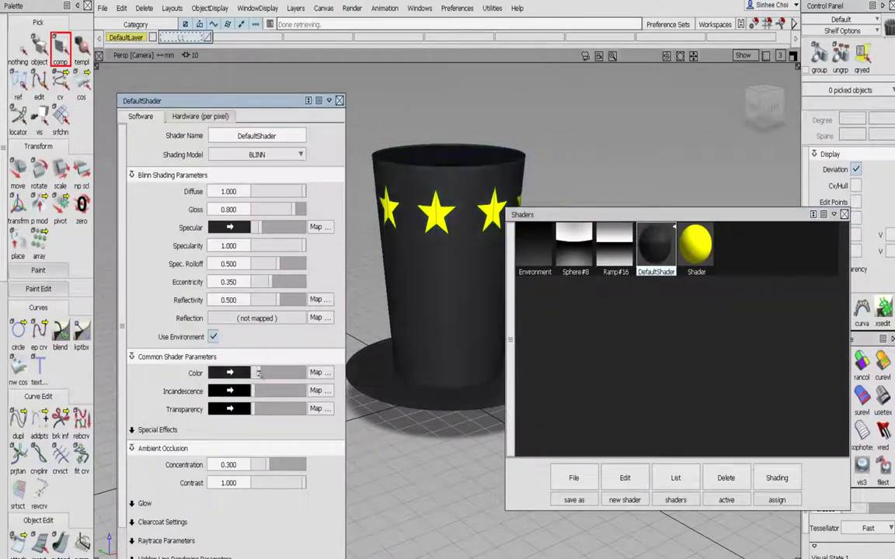
{"action": "left_click", "coordinate": [340, 101]}
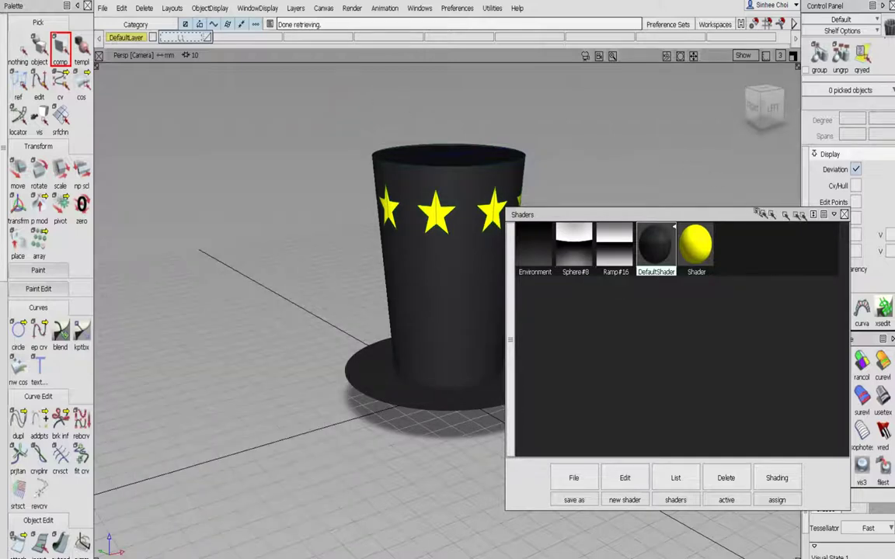
{"action": "left_click", "coordinate": [845, 215]}
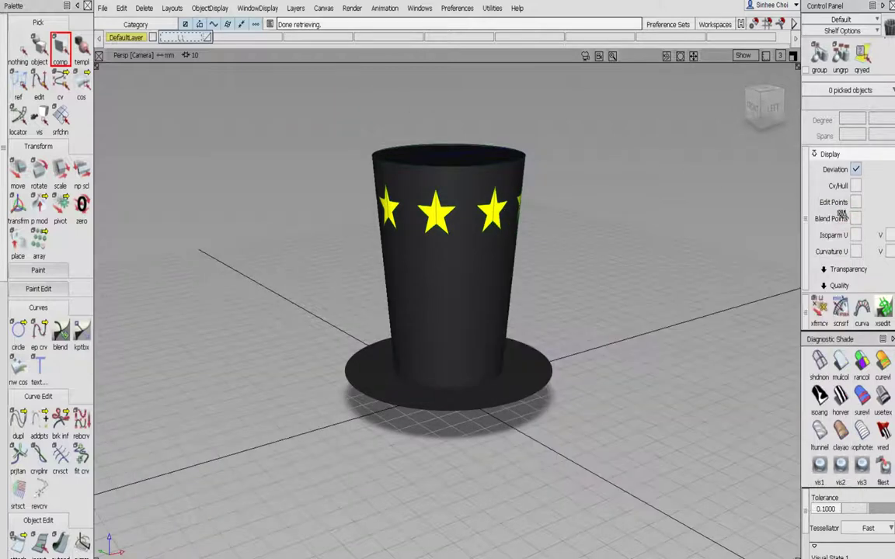